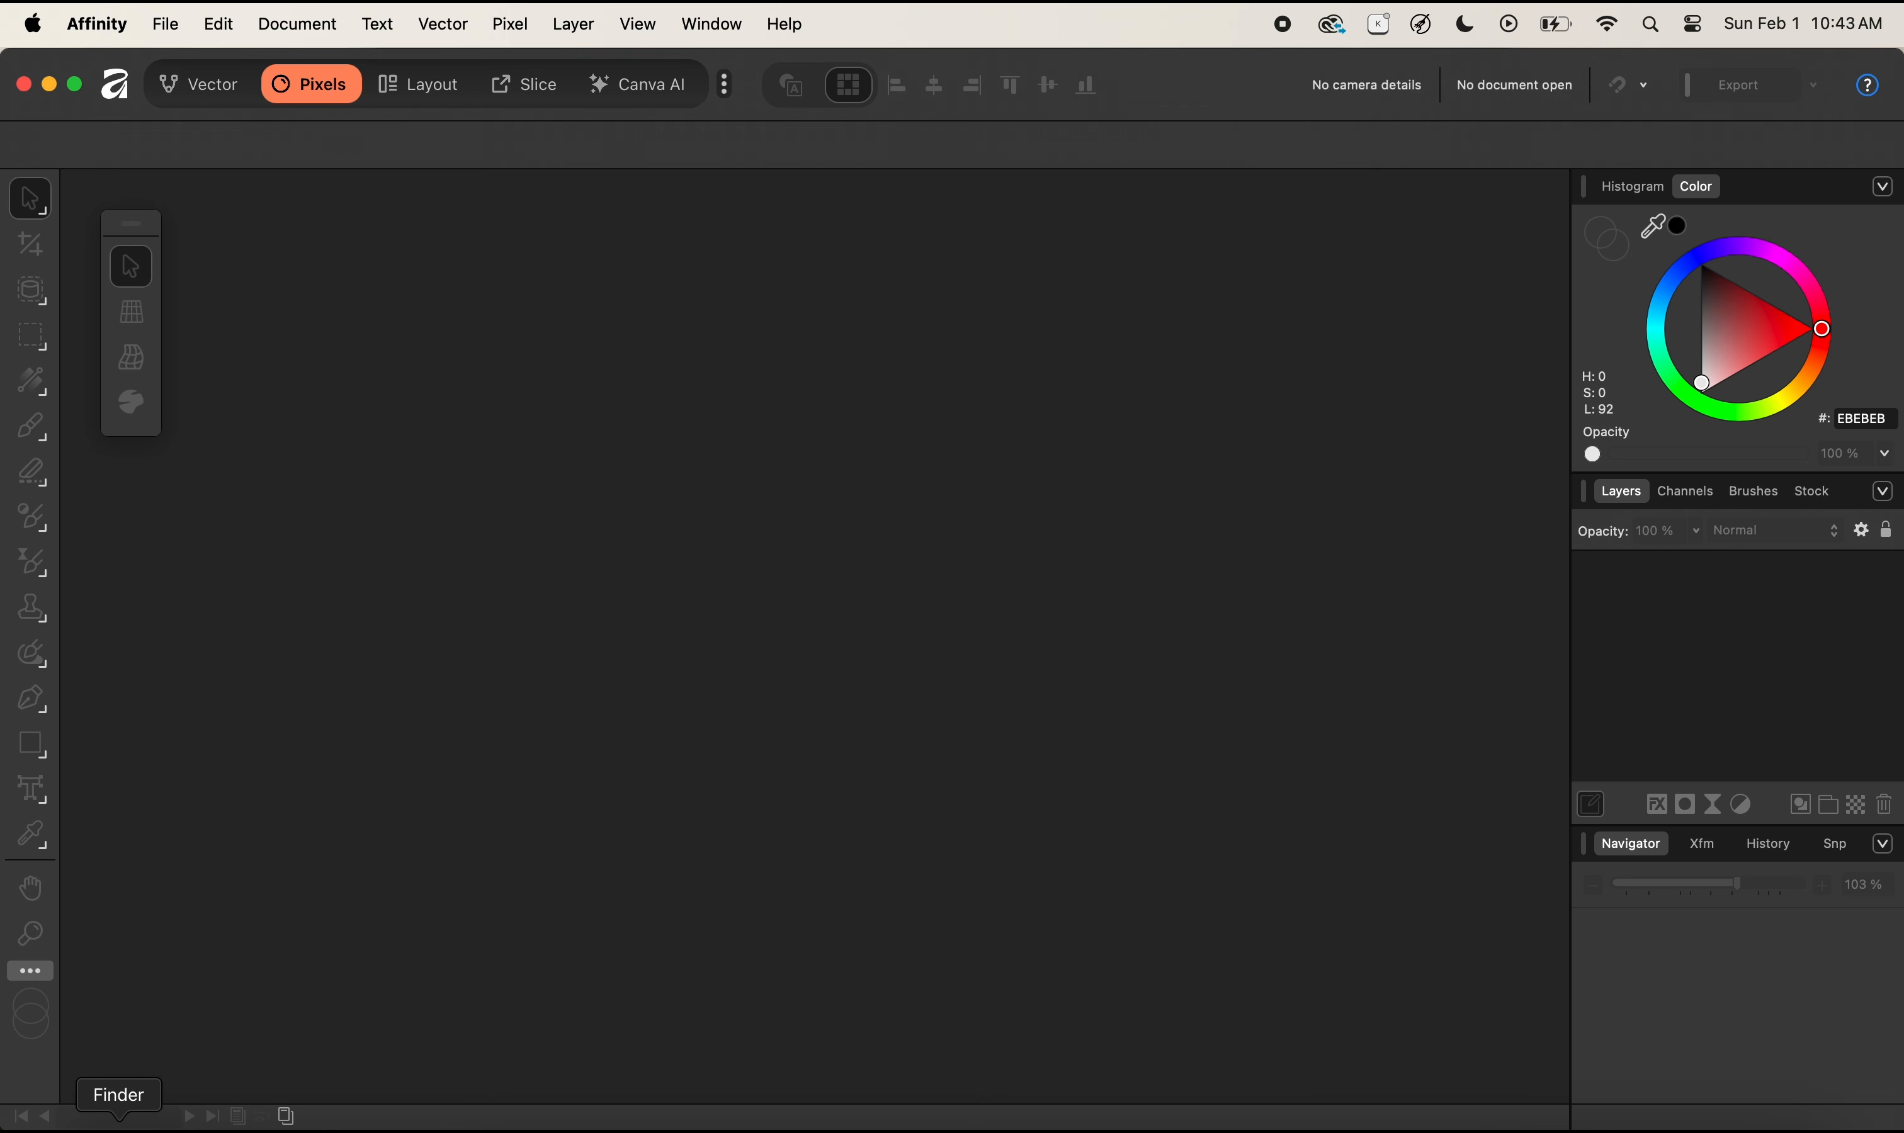
# Browse the rose photos from Image2.png to Image5.png in Finder's Images folder and return to Affinity.
pyautogui.click(119, 1125)
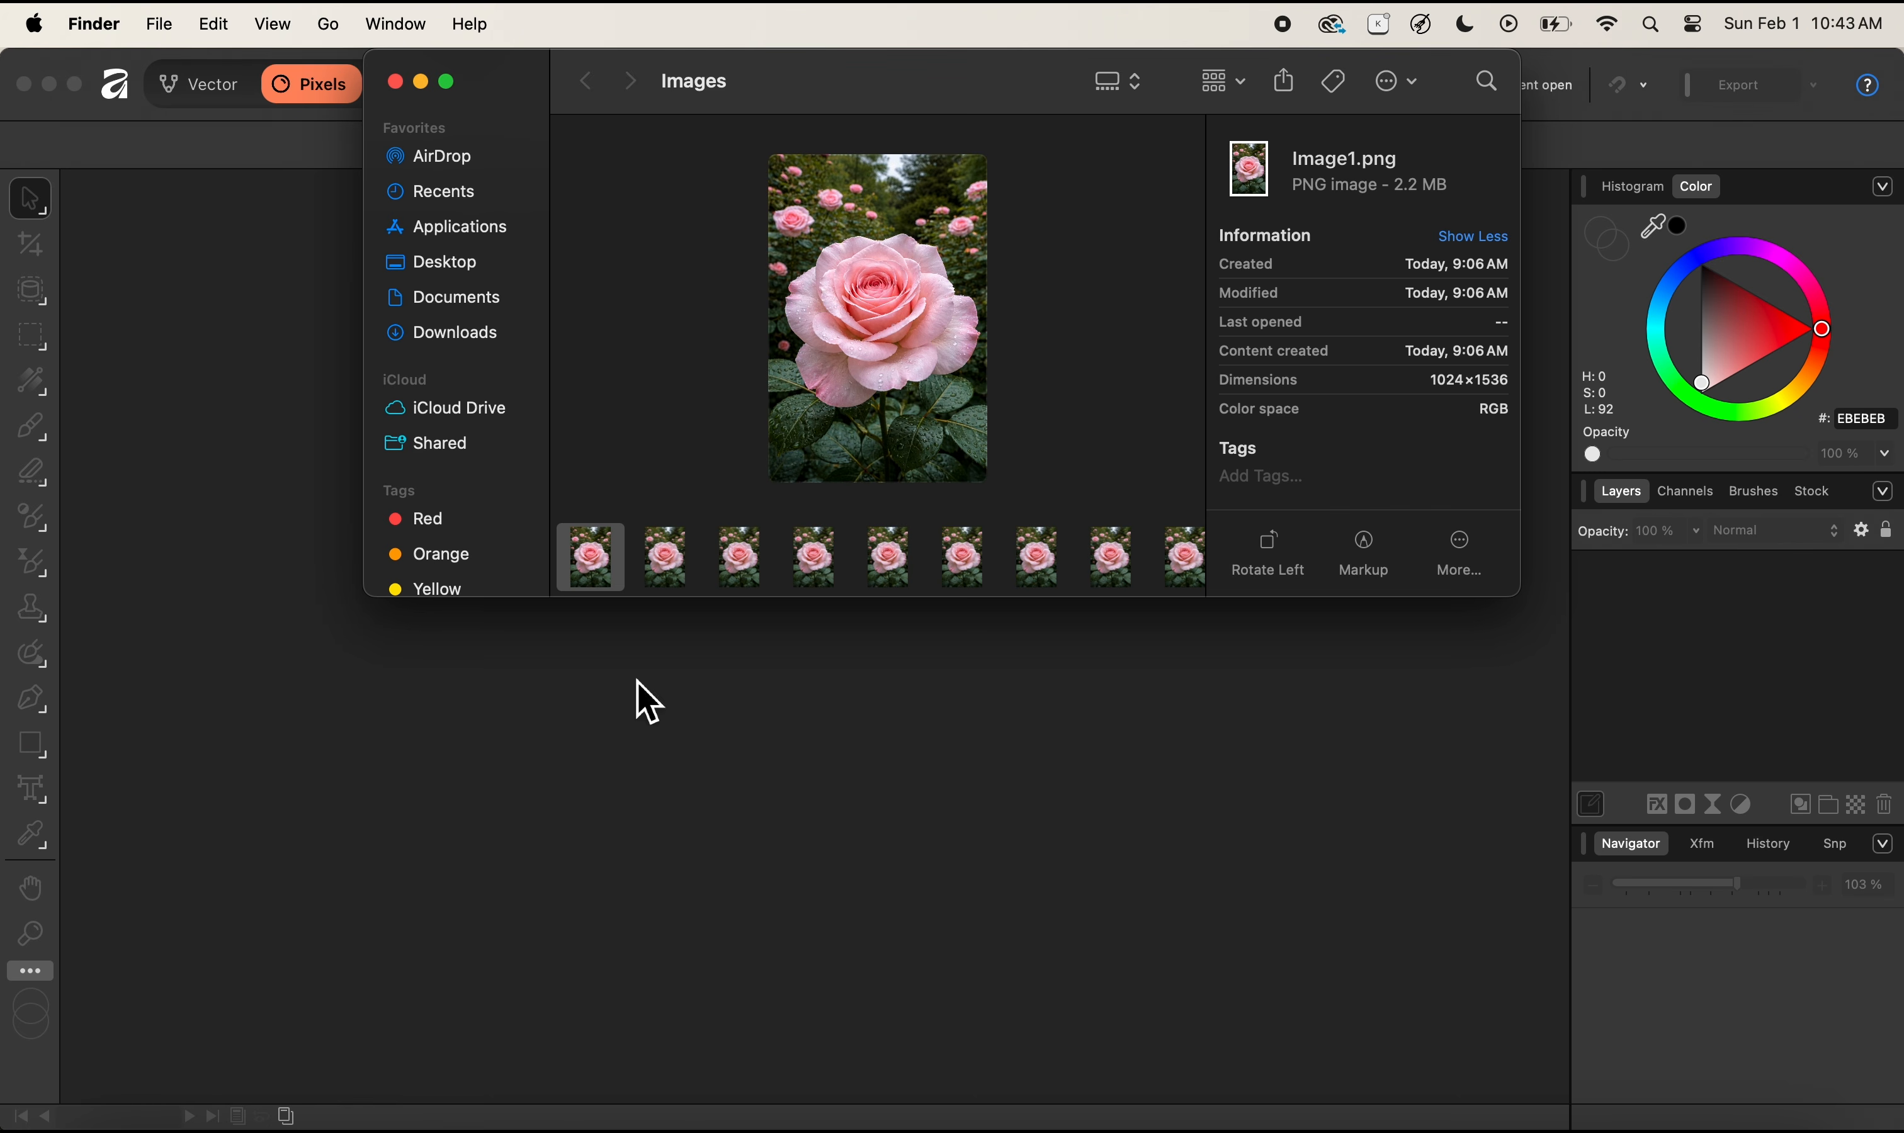
pyautogui.click(686, 563)
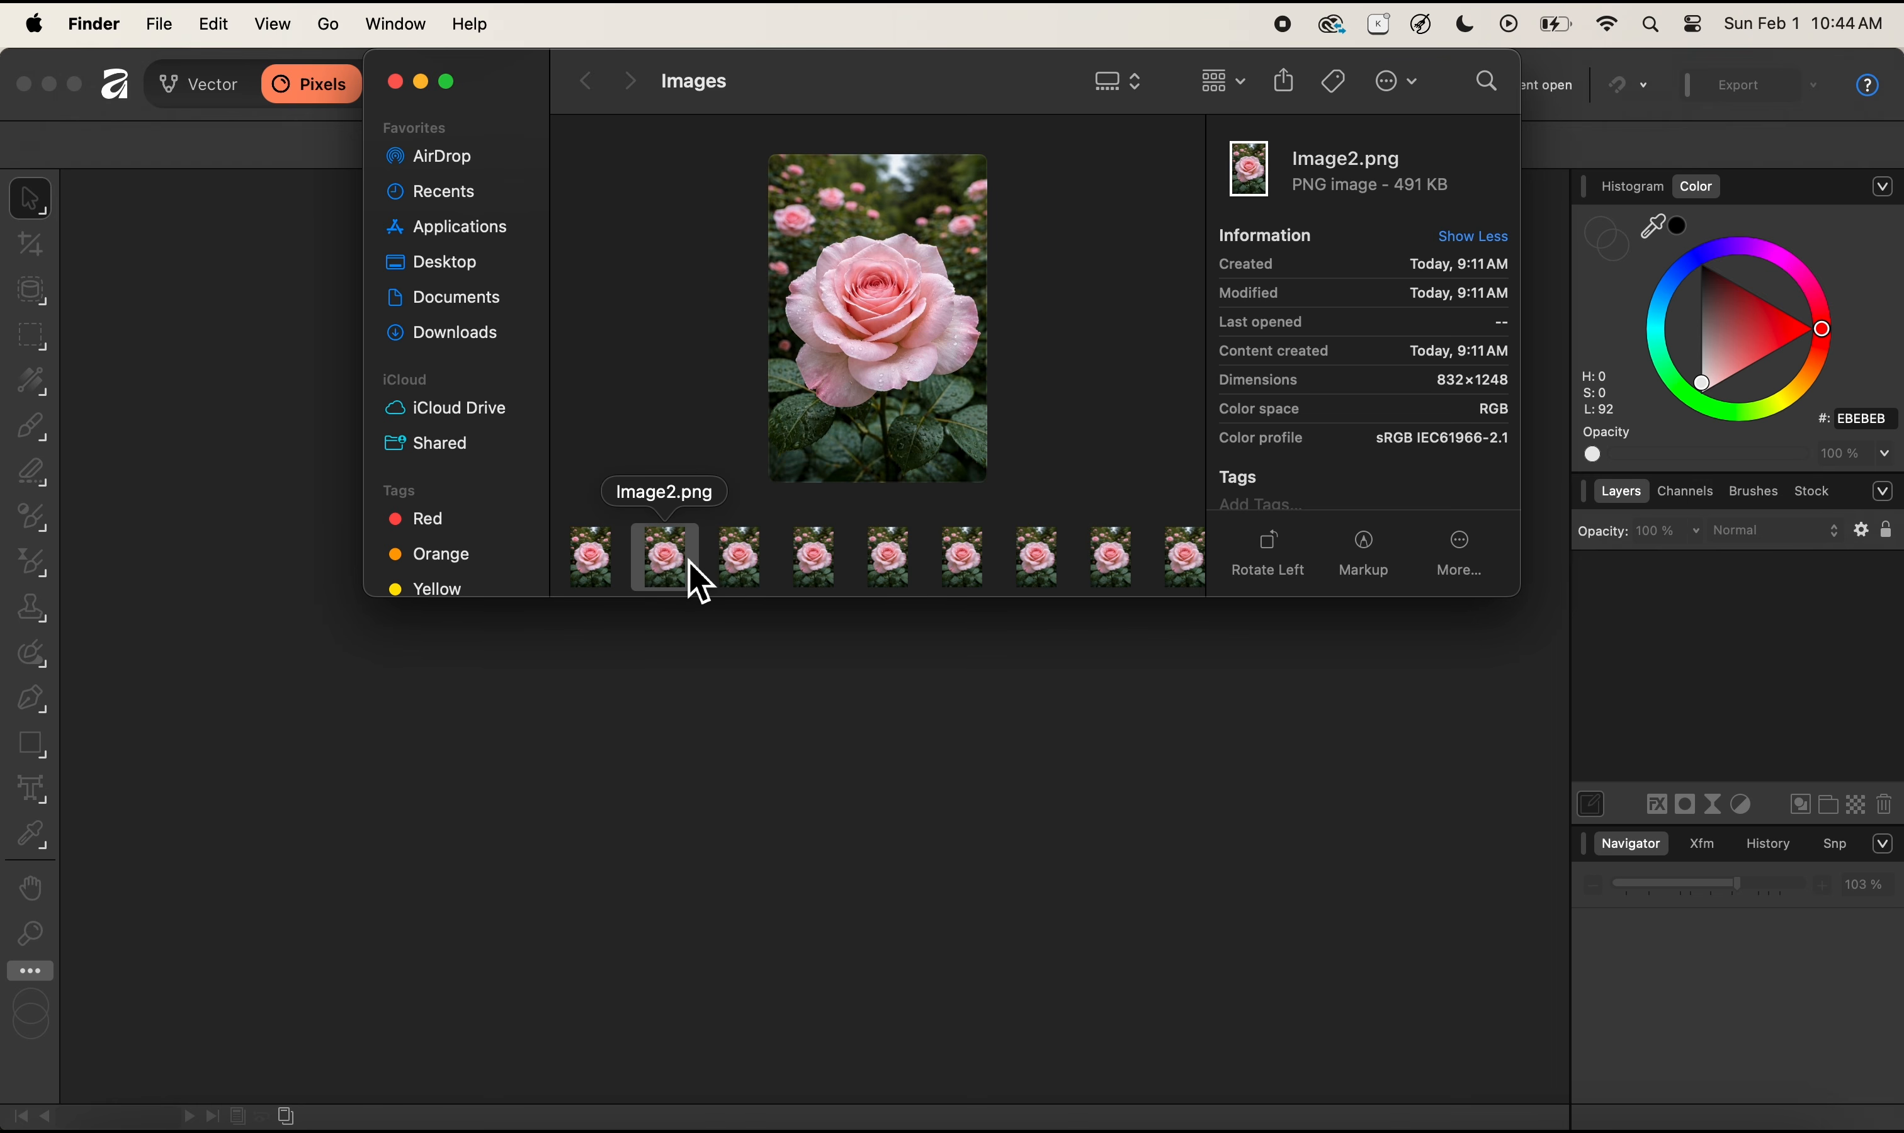
pyautogui.press('Right')
pyautogui.press('Right')
pyautogui.press('Right')
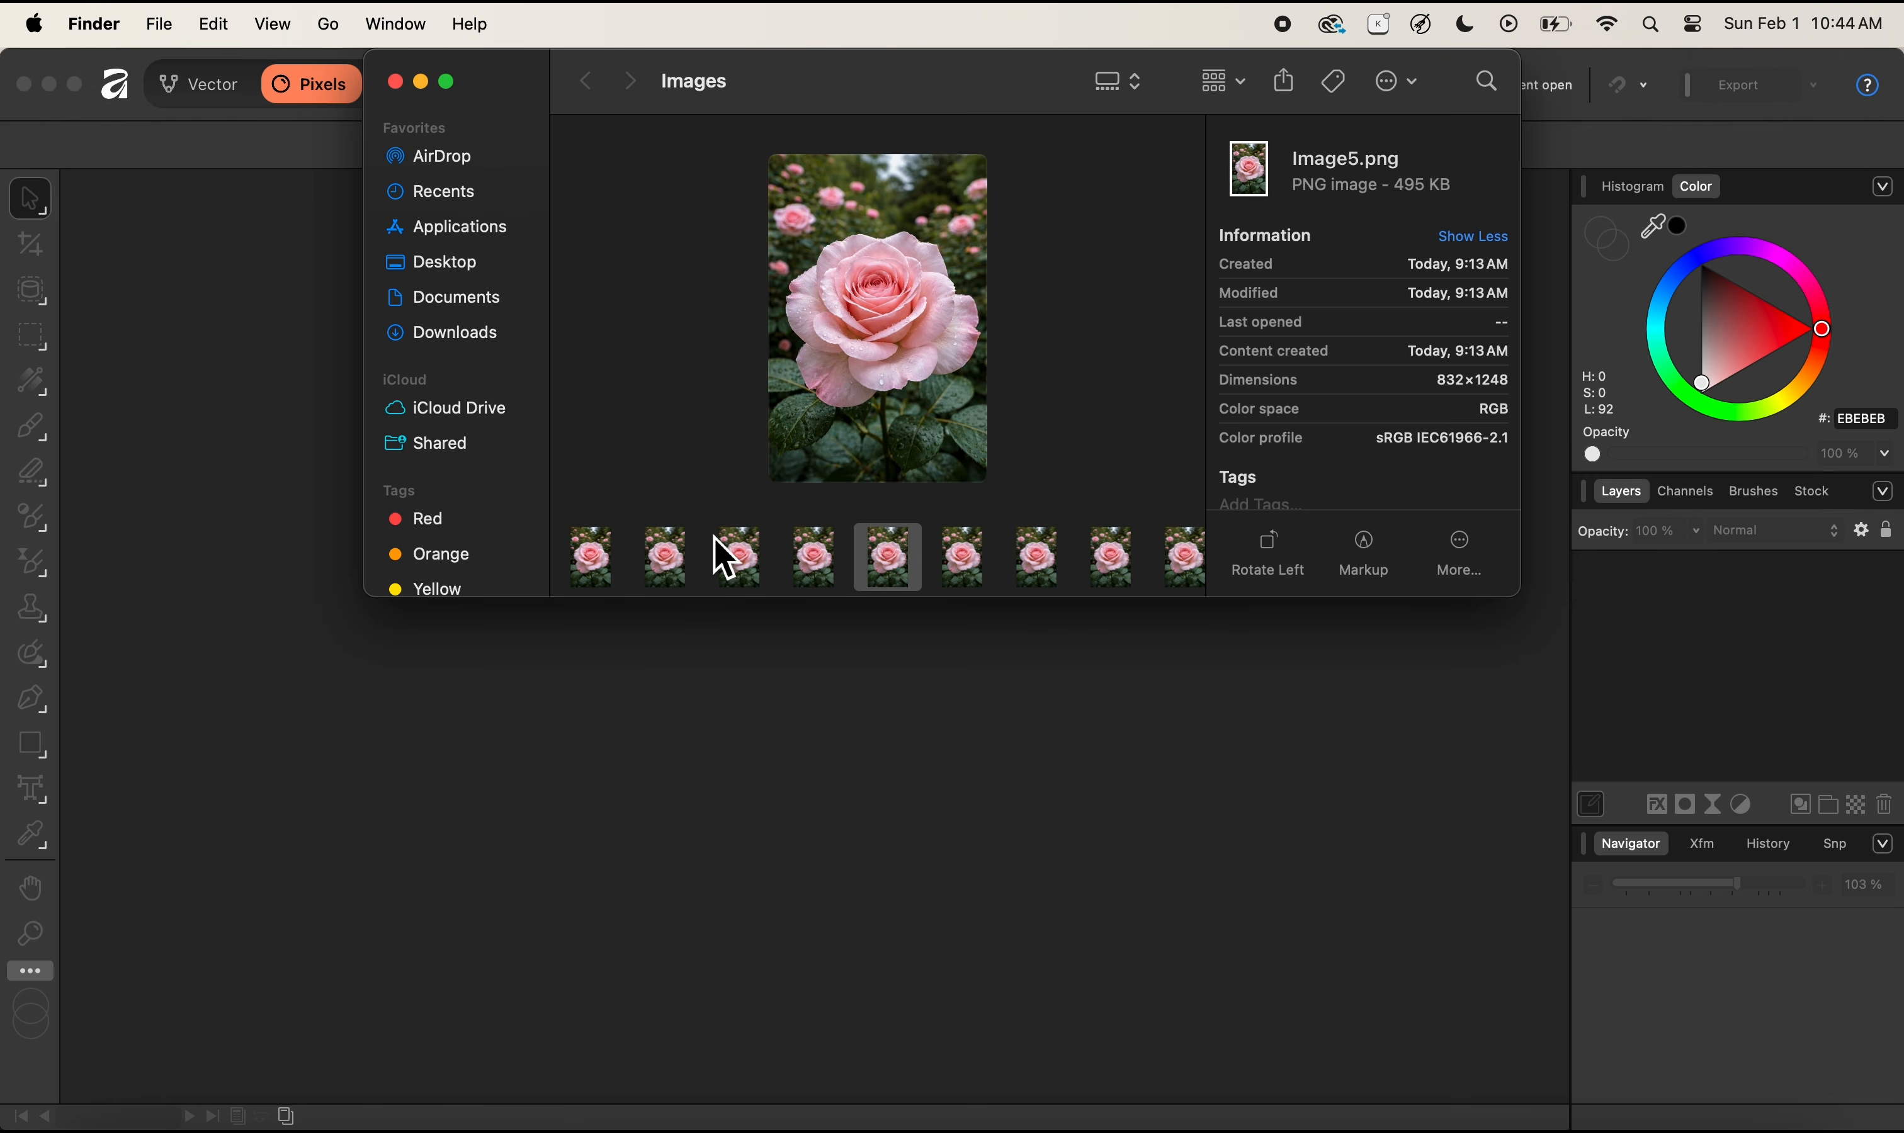
pyautogui.click(695, 734)
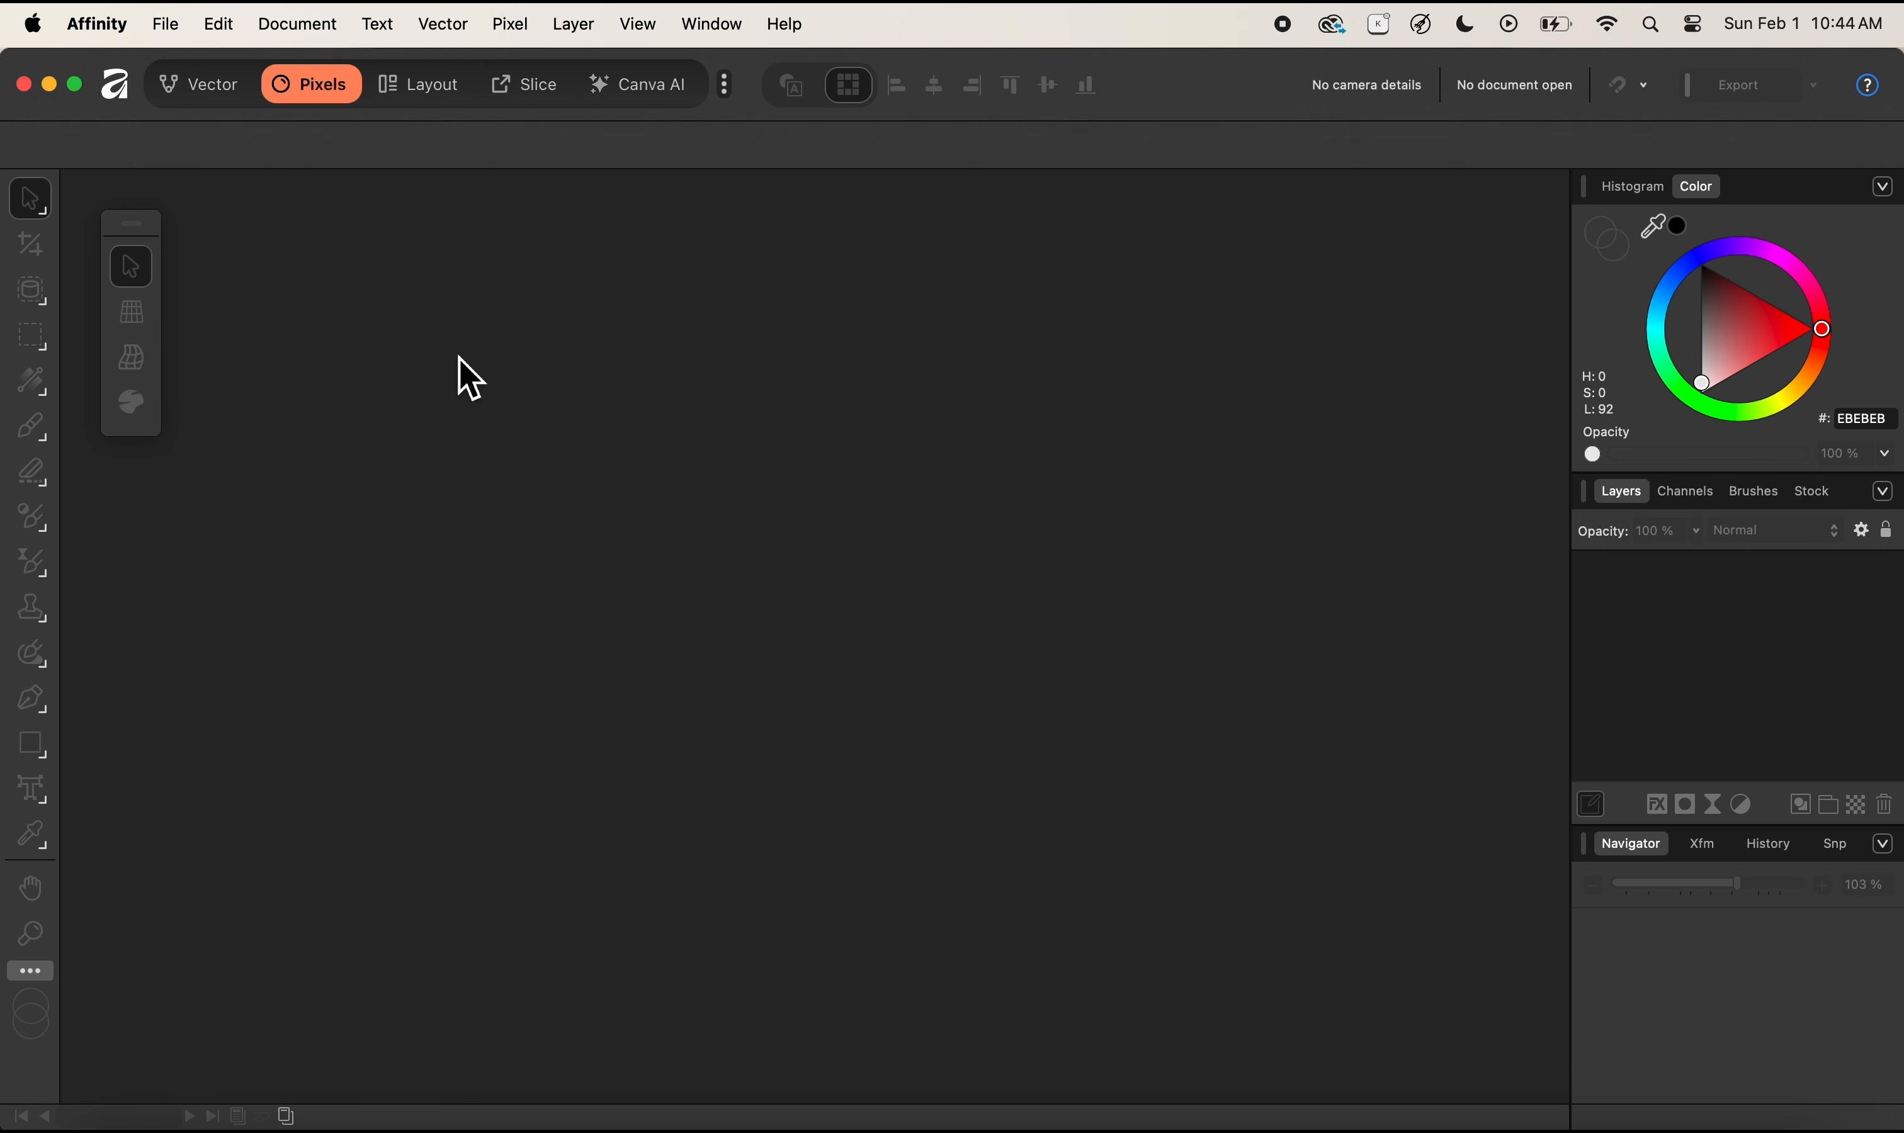
# Start a new Focus Merge image process.
pyautogui.click(171, 26)
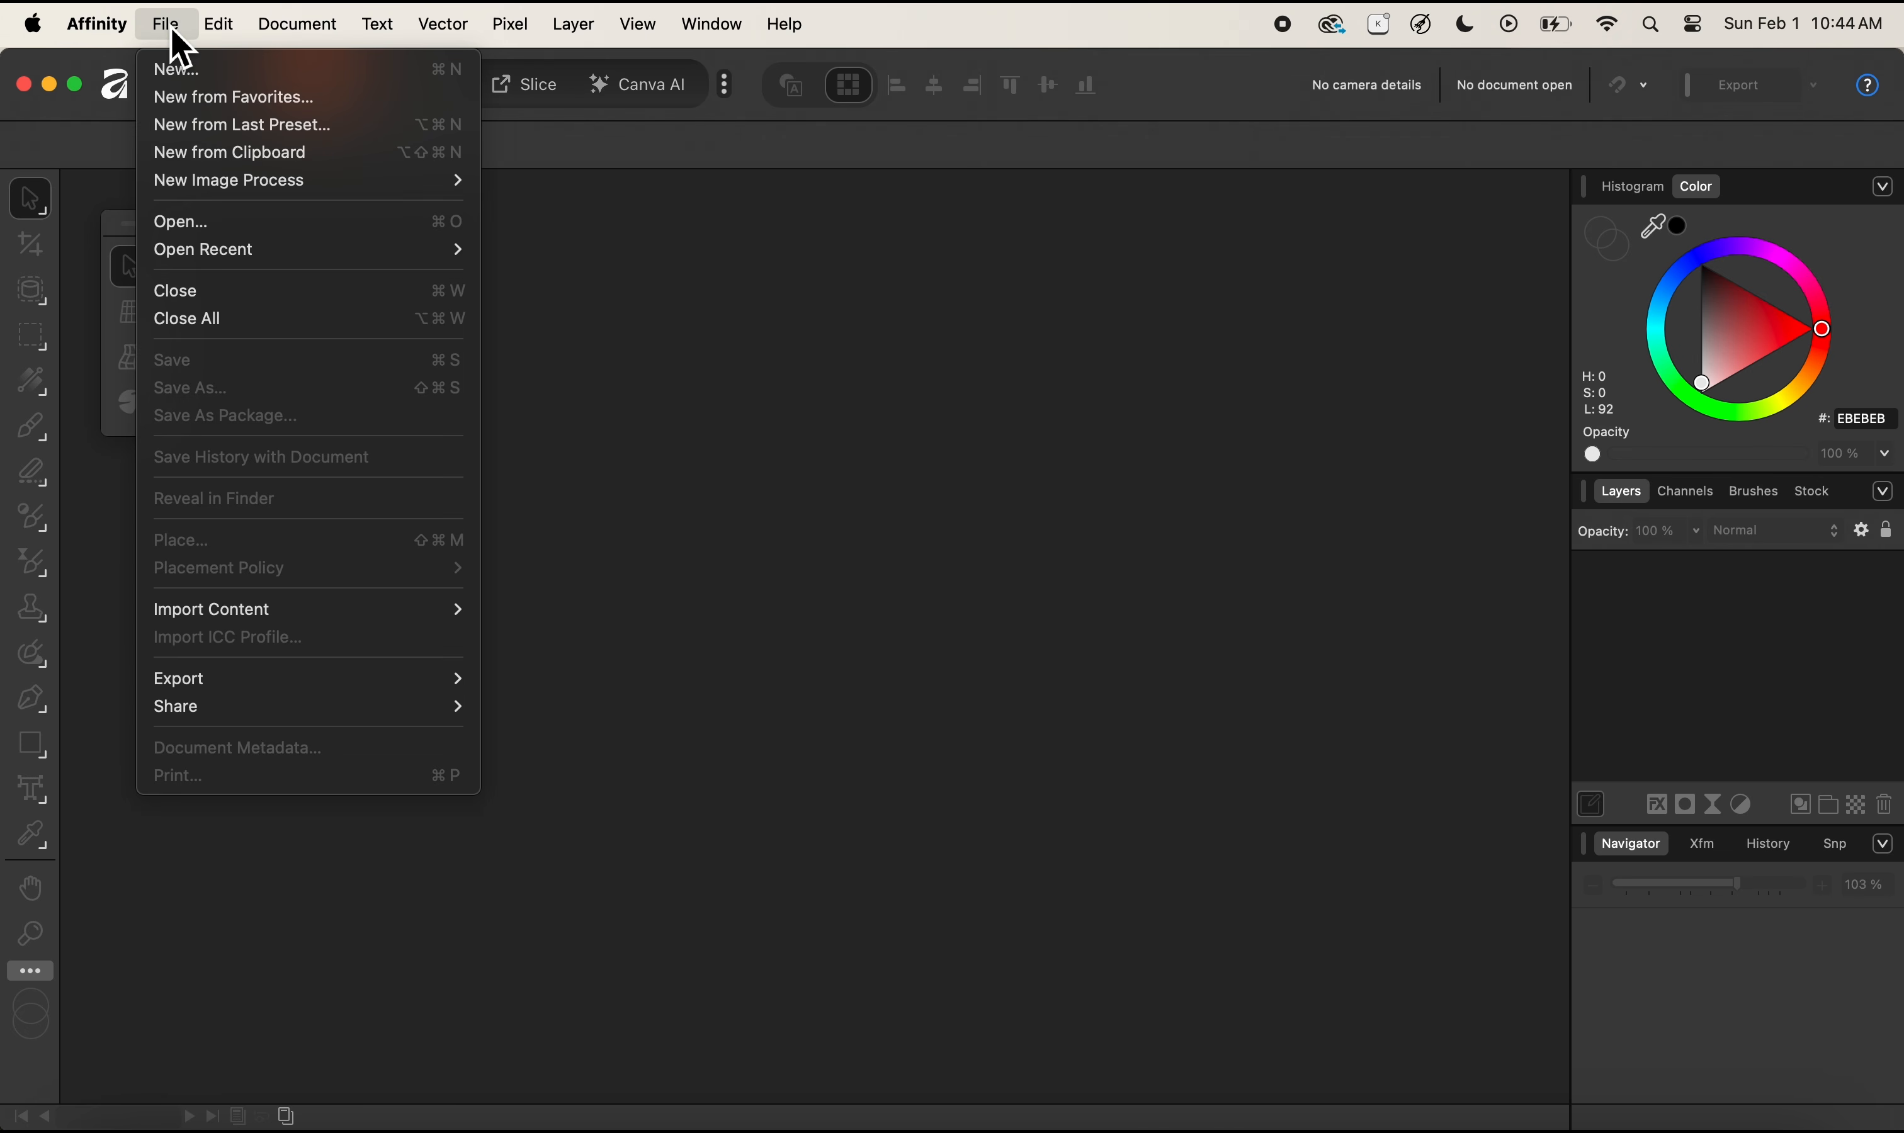
pyautogui.moveTo(291, 186)
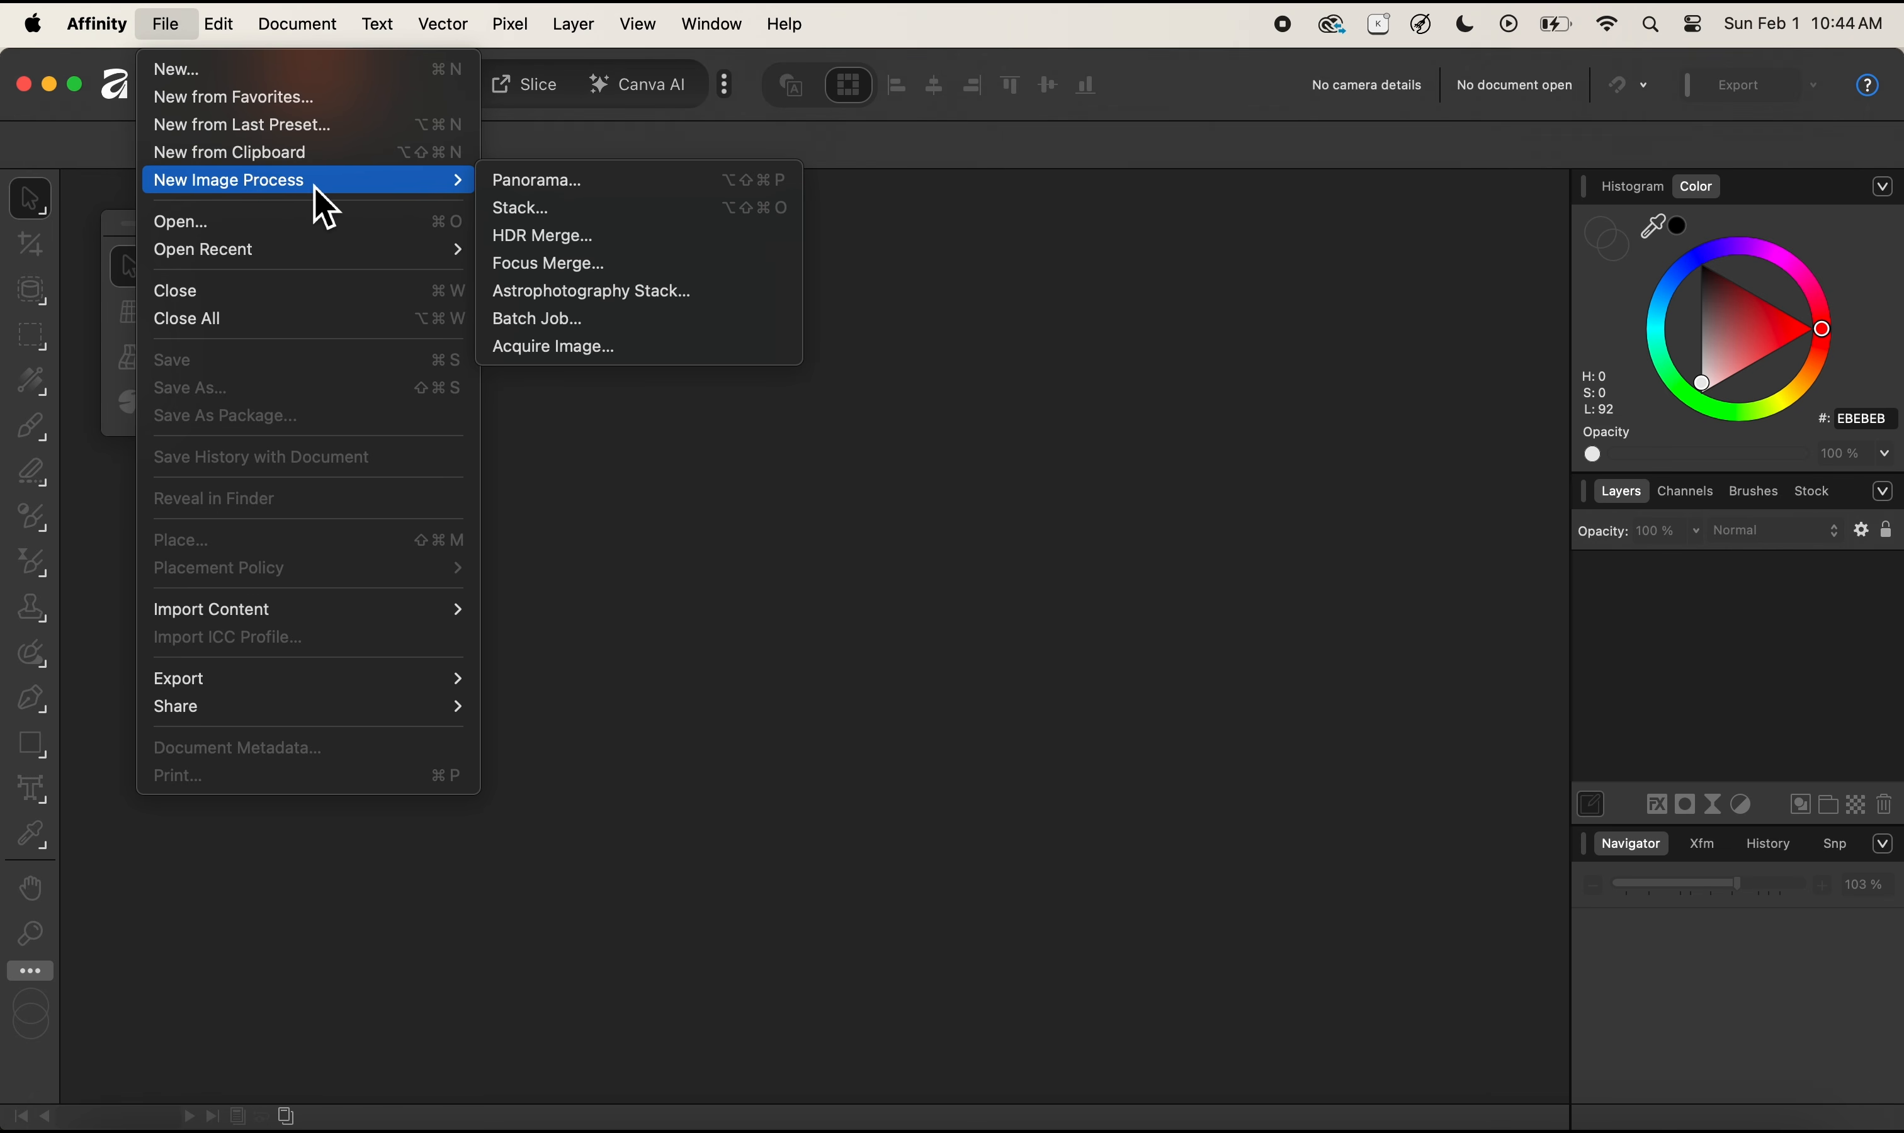
pyautogui.click(541, 265)
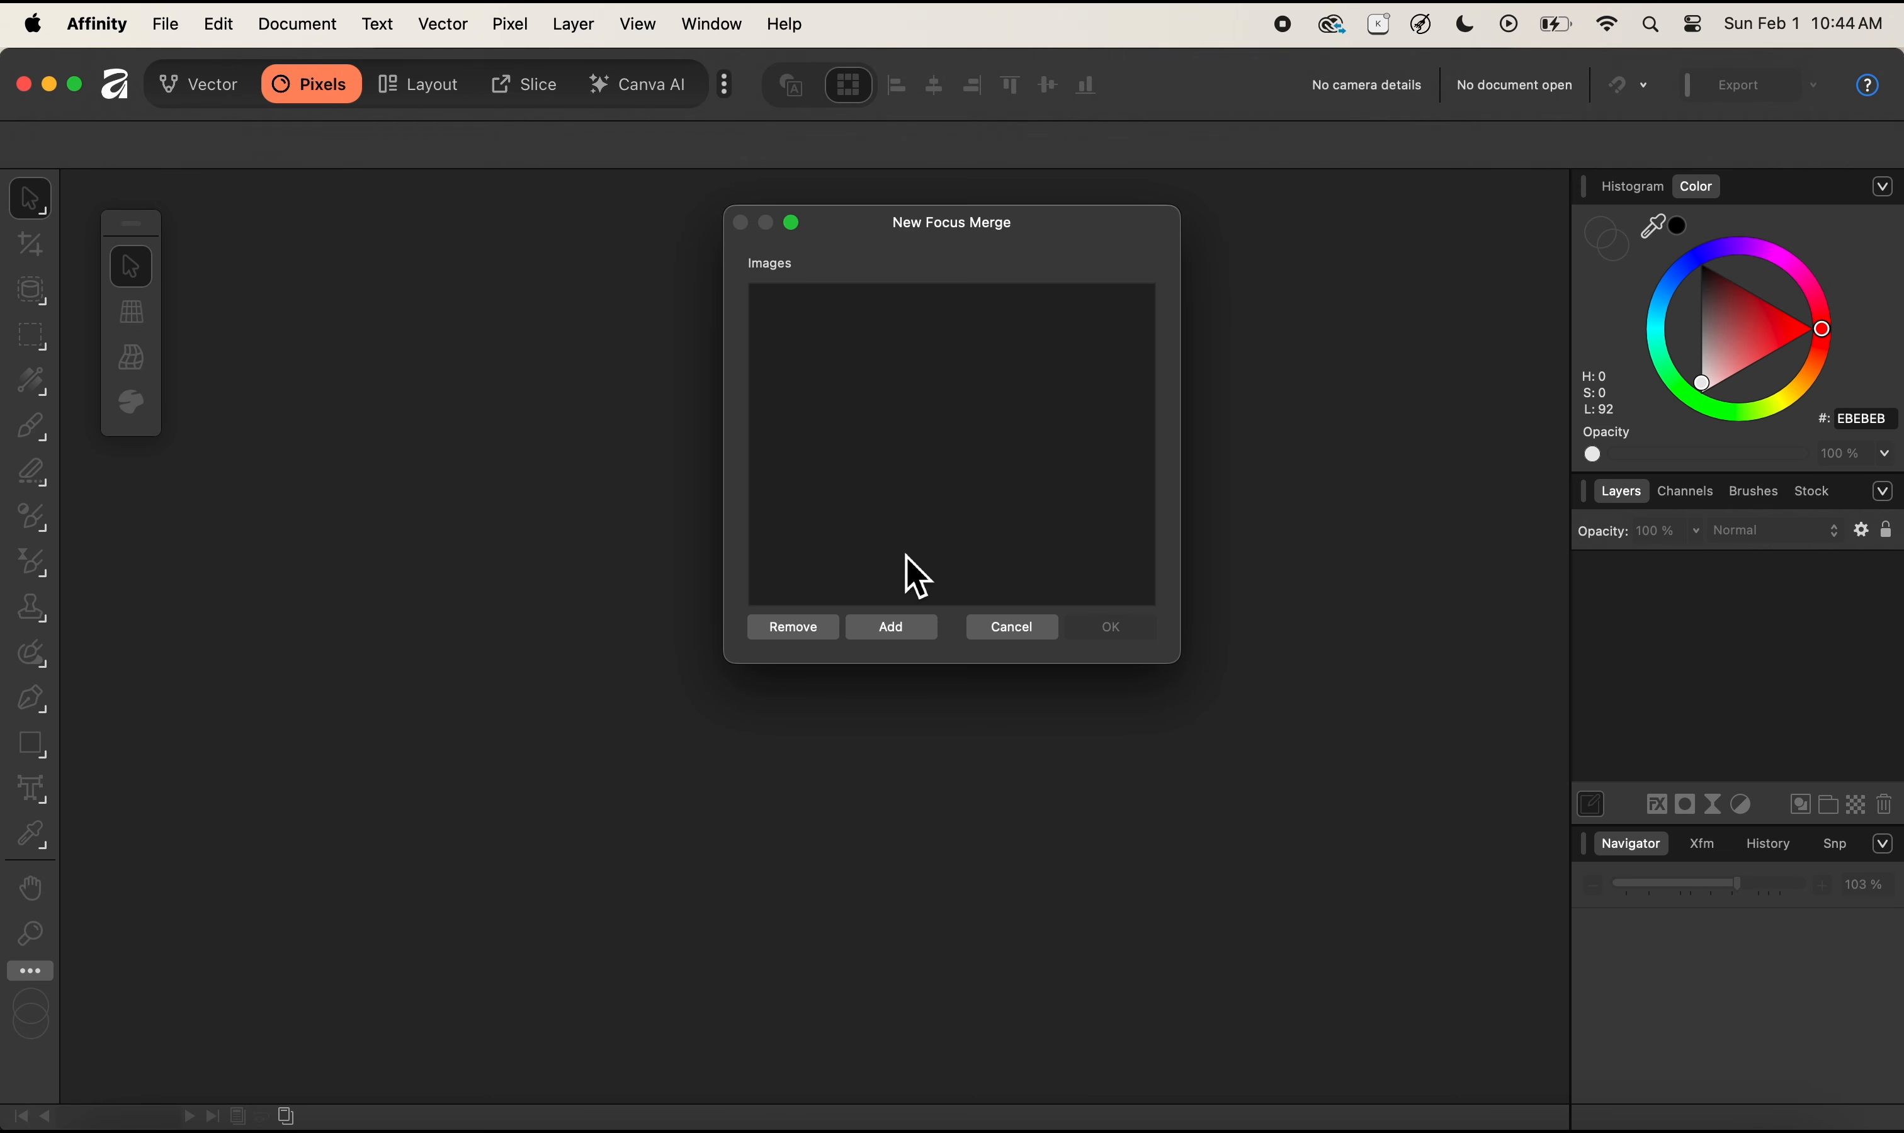
# Add Image1.png through Image25.png from the Images folder to the focus merge and run it.
pyautogui.click(893, 635)
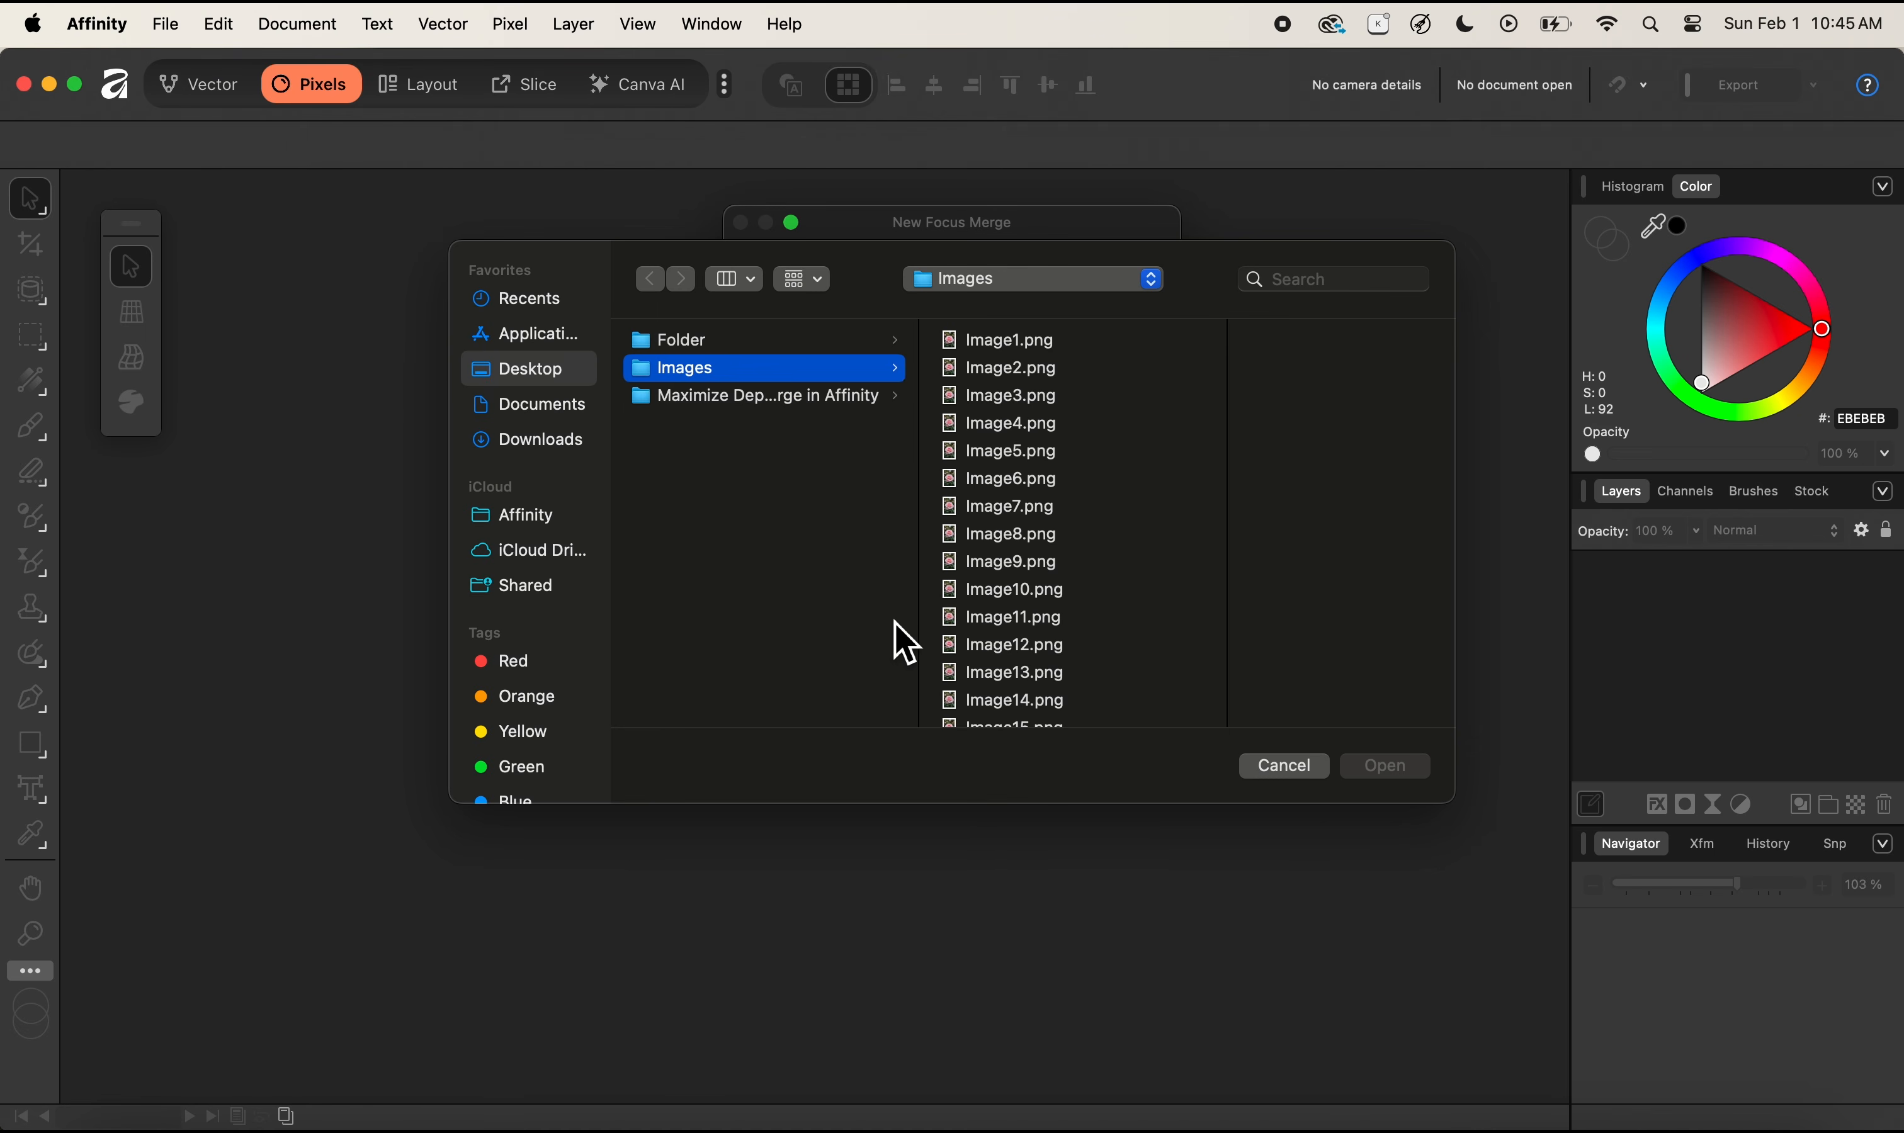
pyautogui.click(1004, 350)
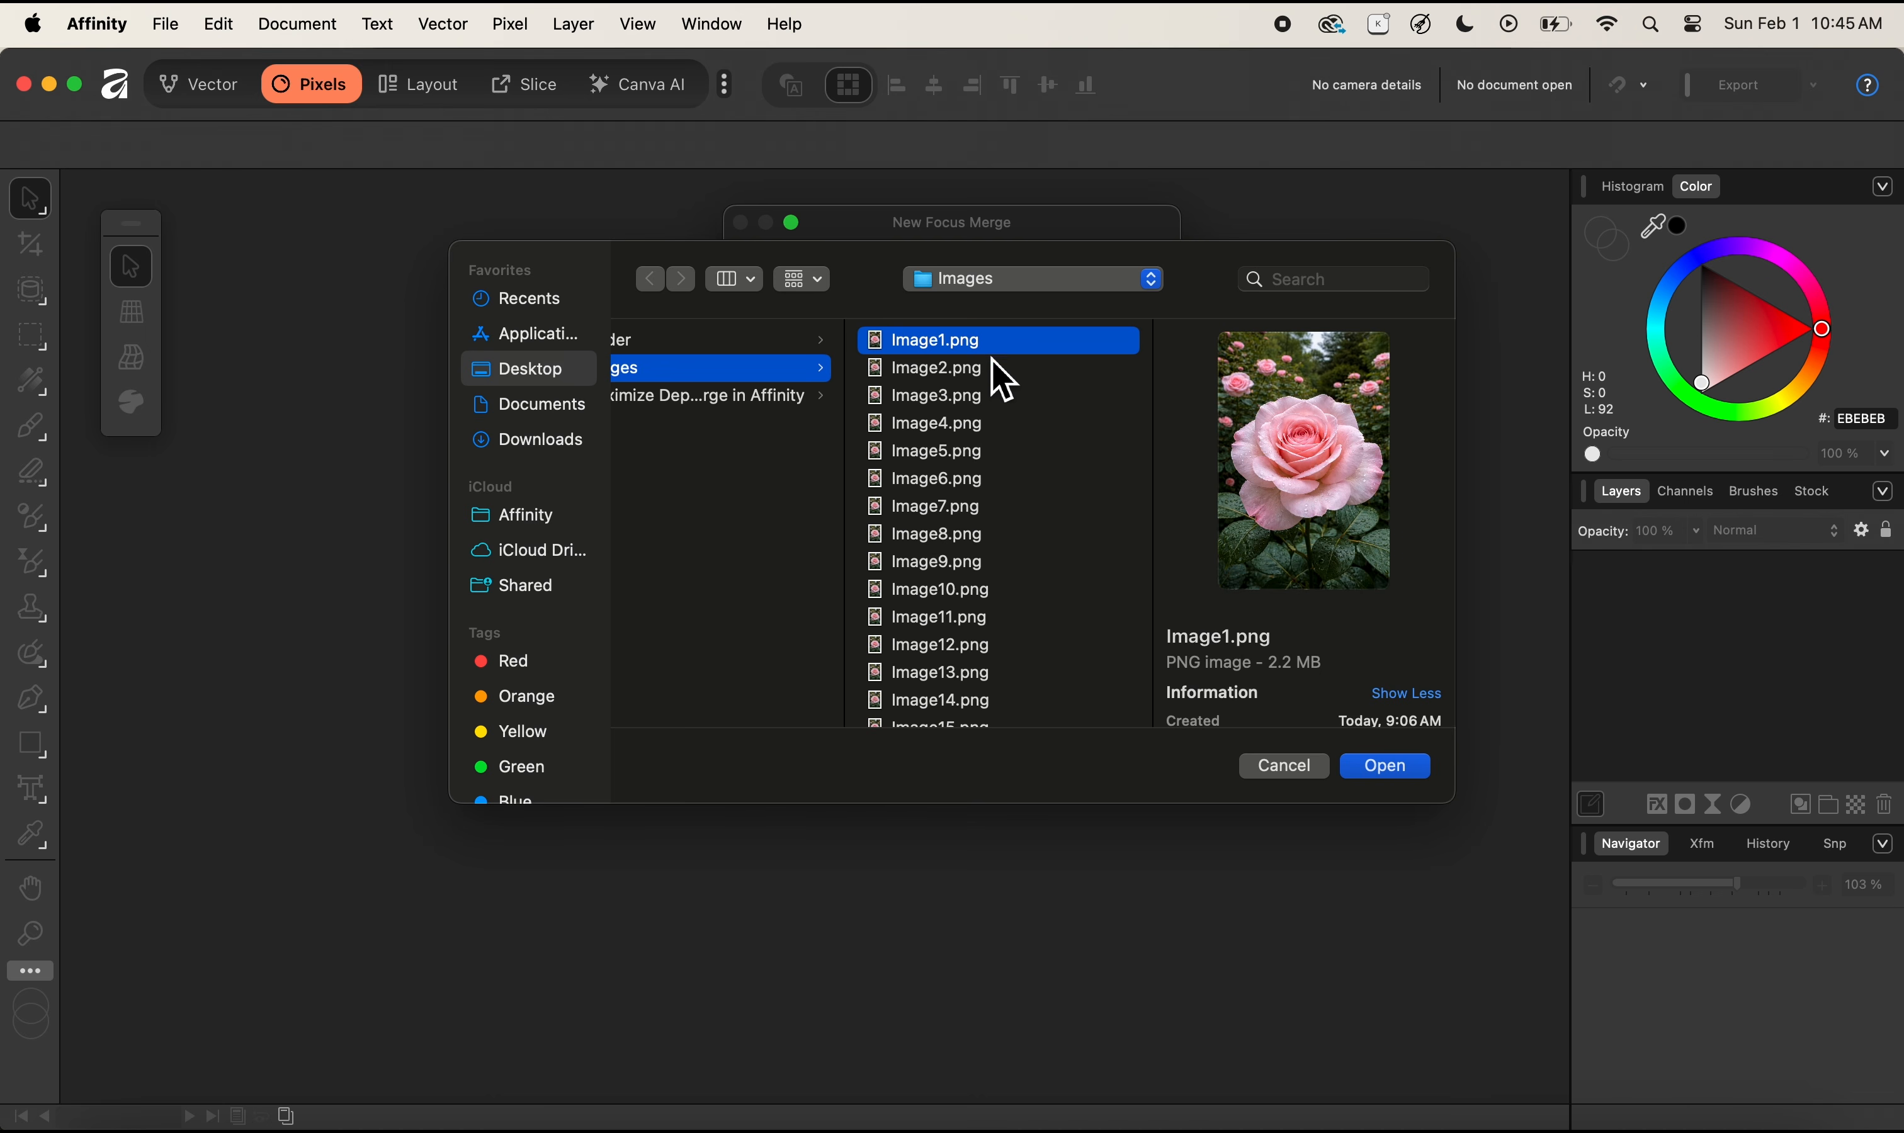
pyautogui.scroll(-1, 992, 383)
pyautogui.scroll(-5, 981, 367)
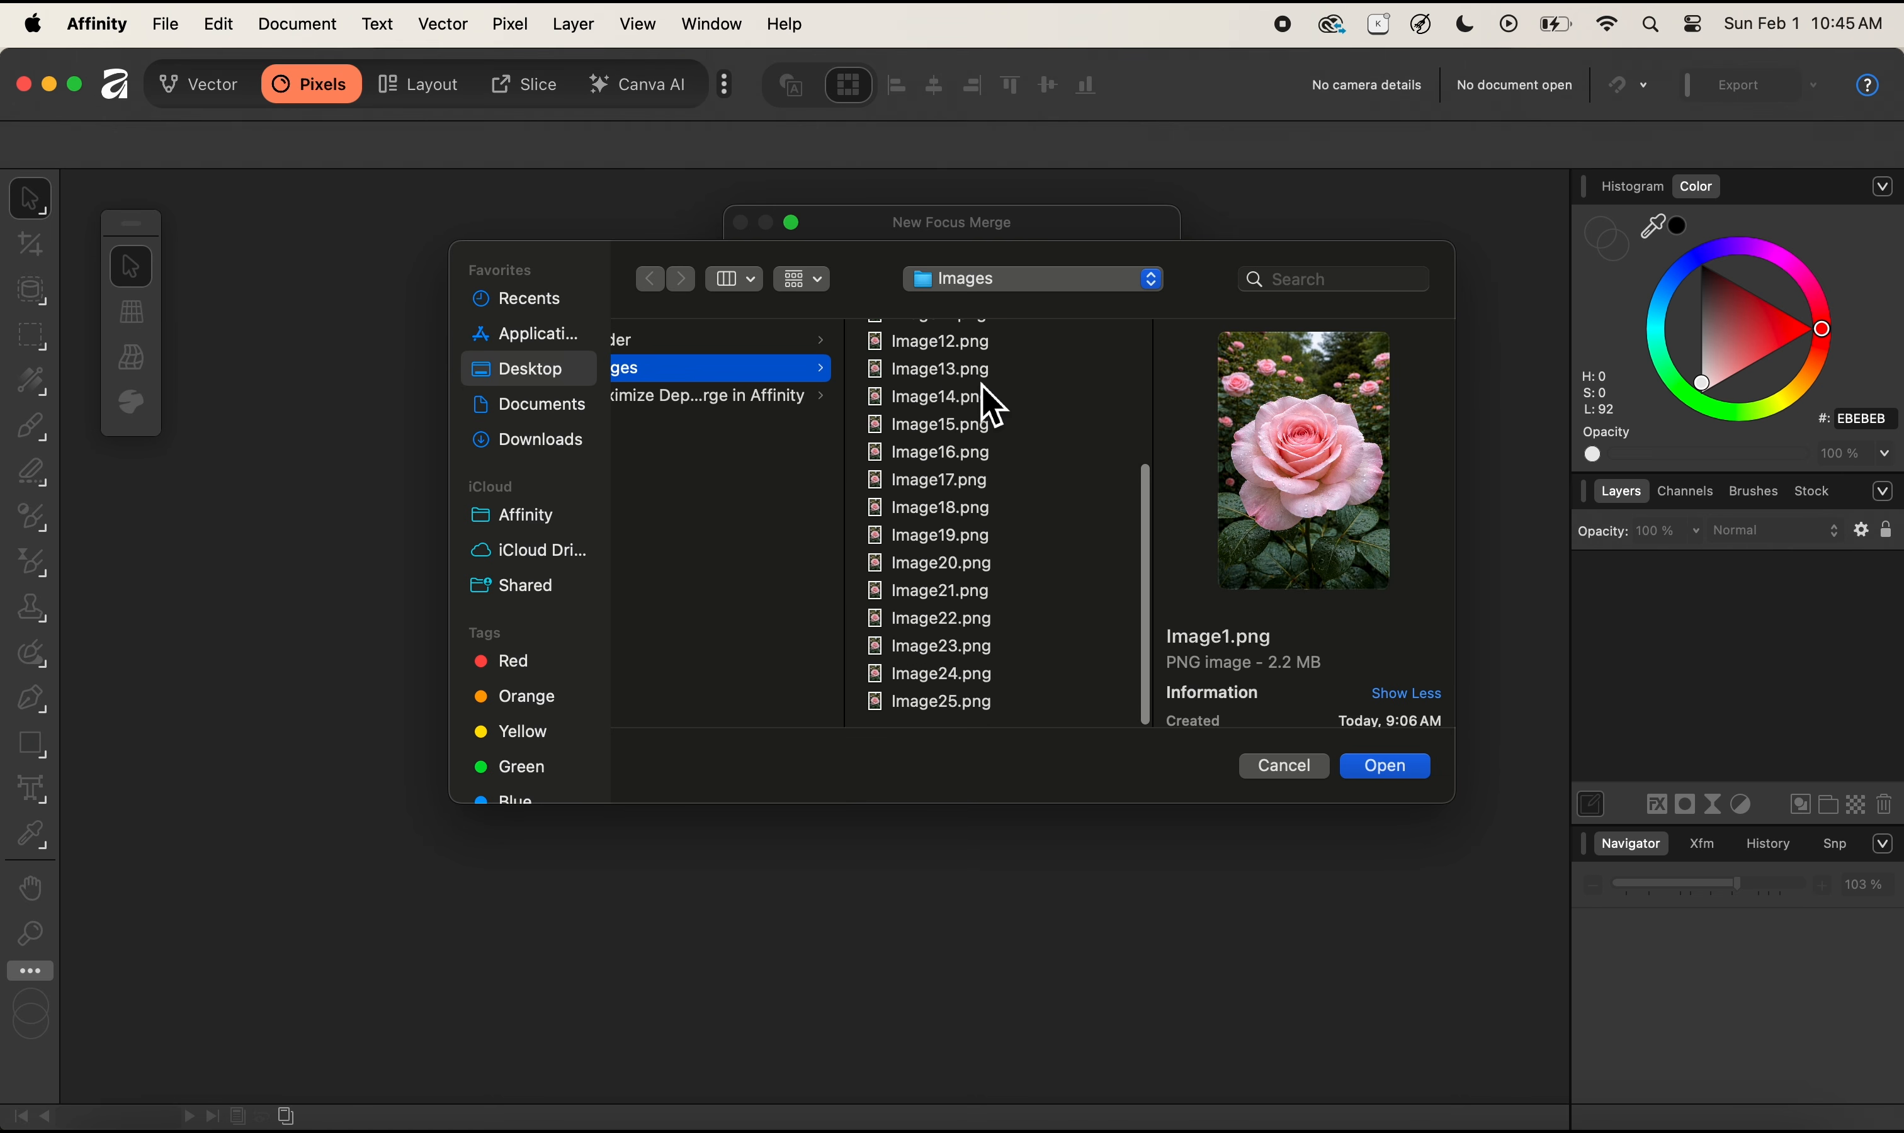
pyautogui.keyDown('shift'); pyautogui.click(931, 704); pyautogui.keyUp('shift')
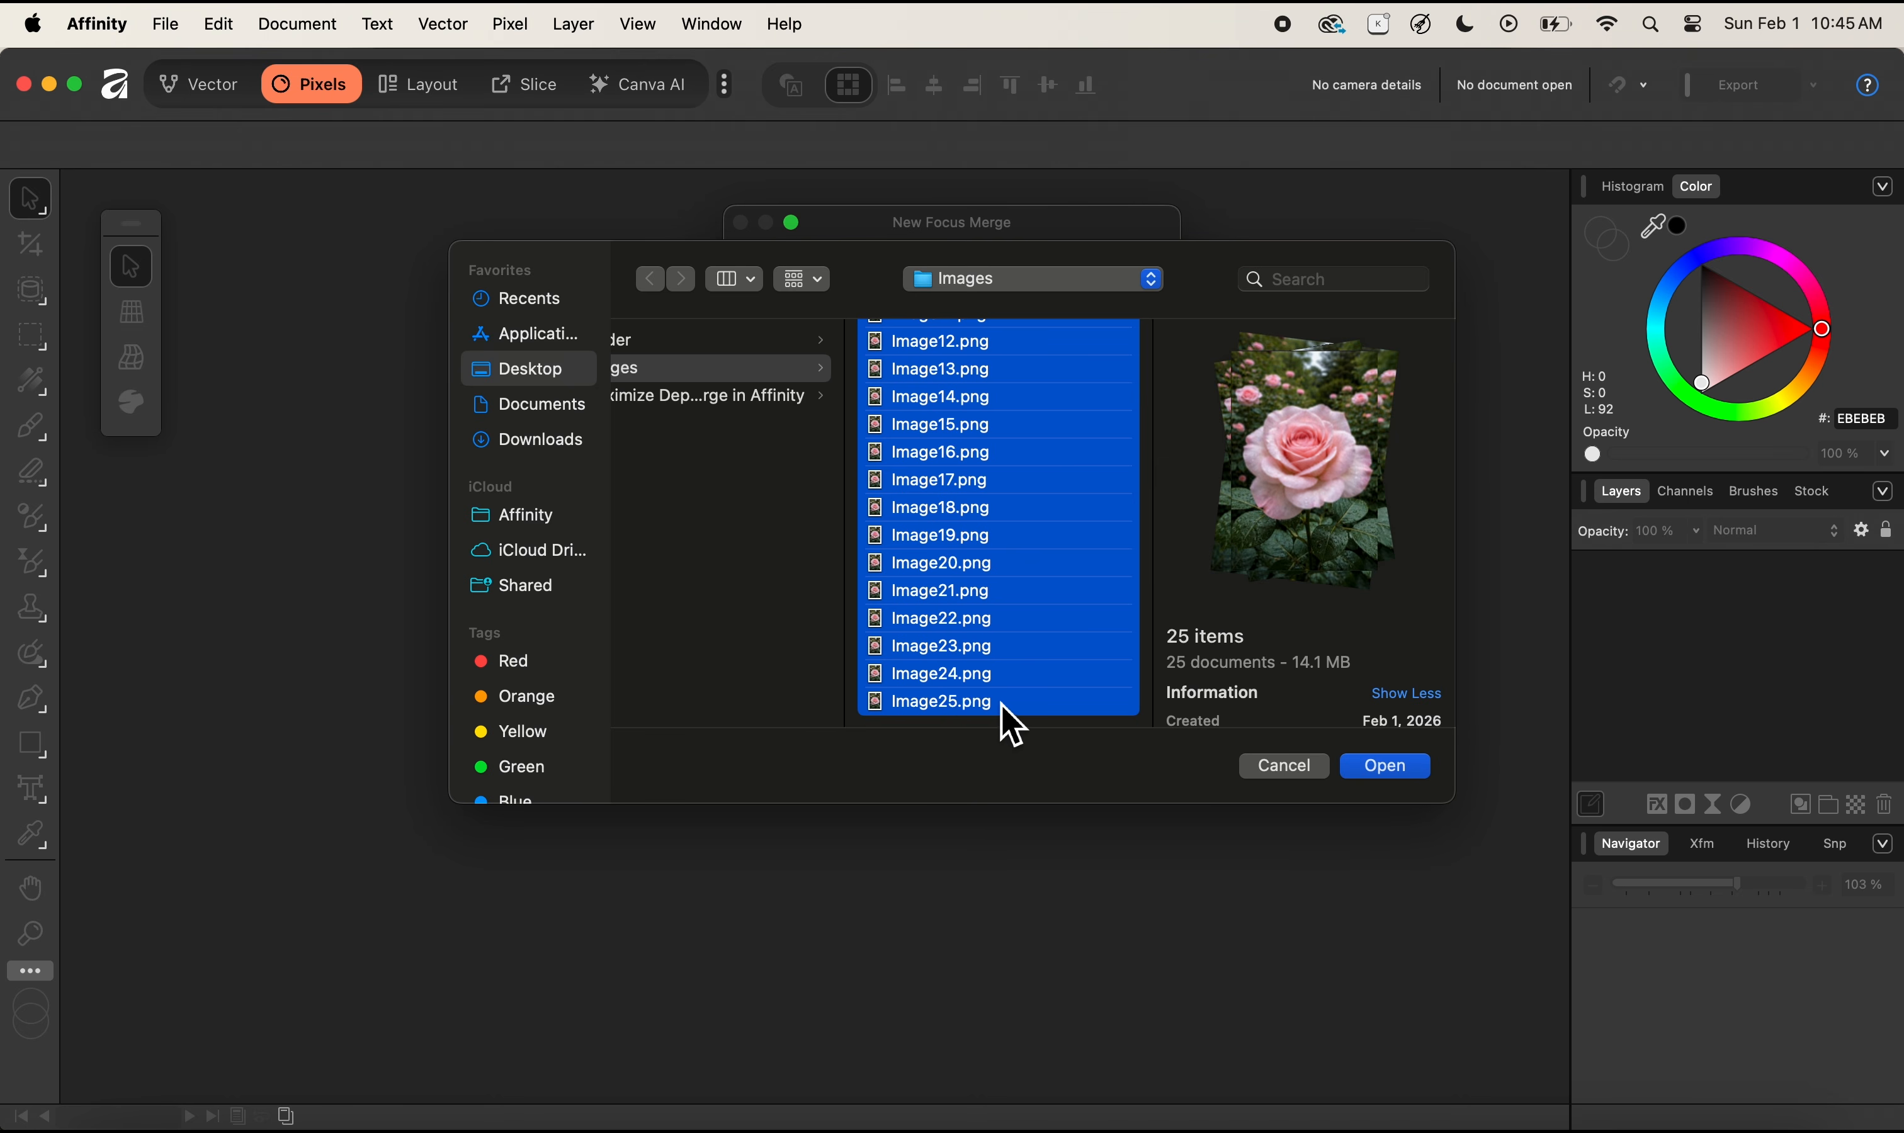
pyautogui.click(1407, 766)
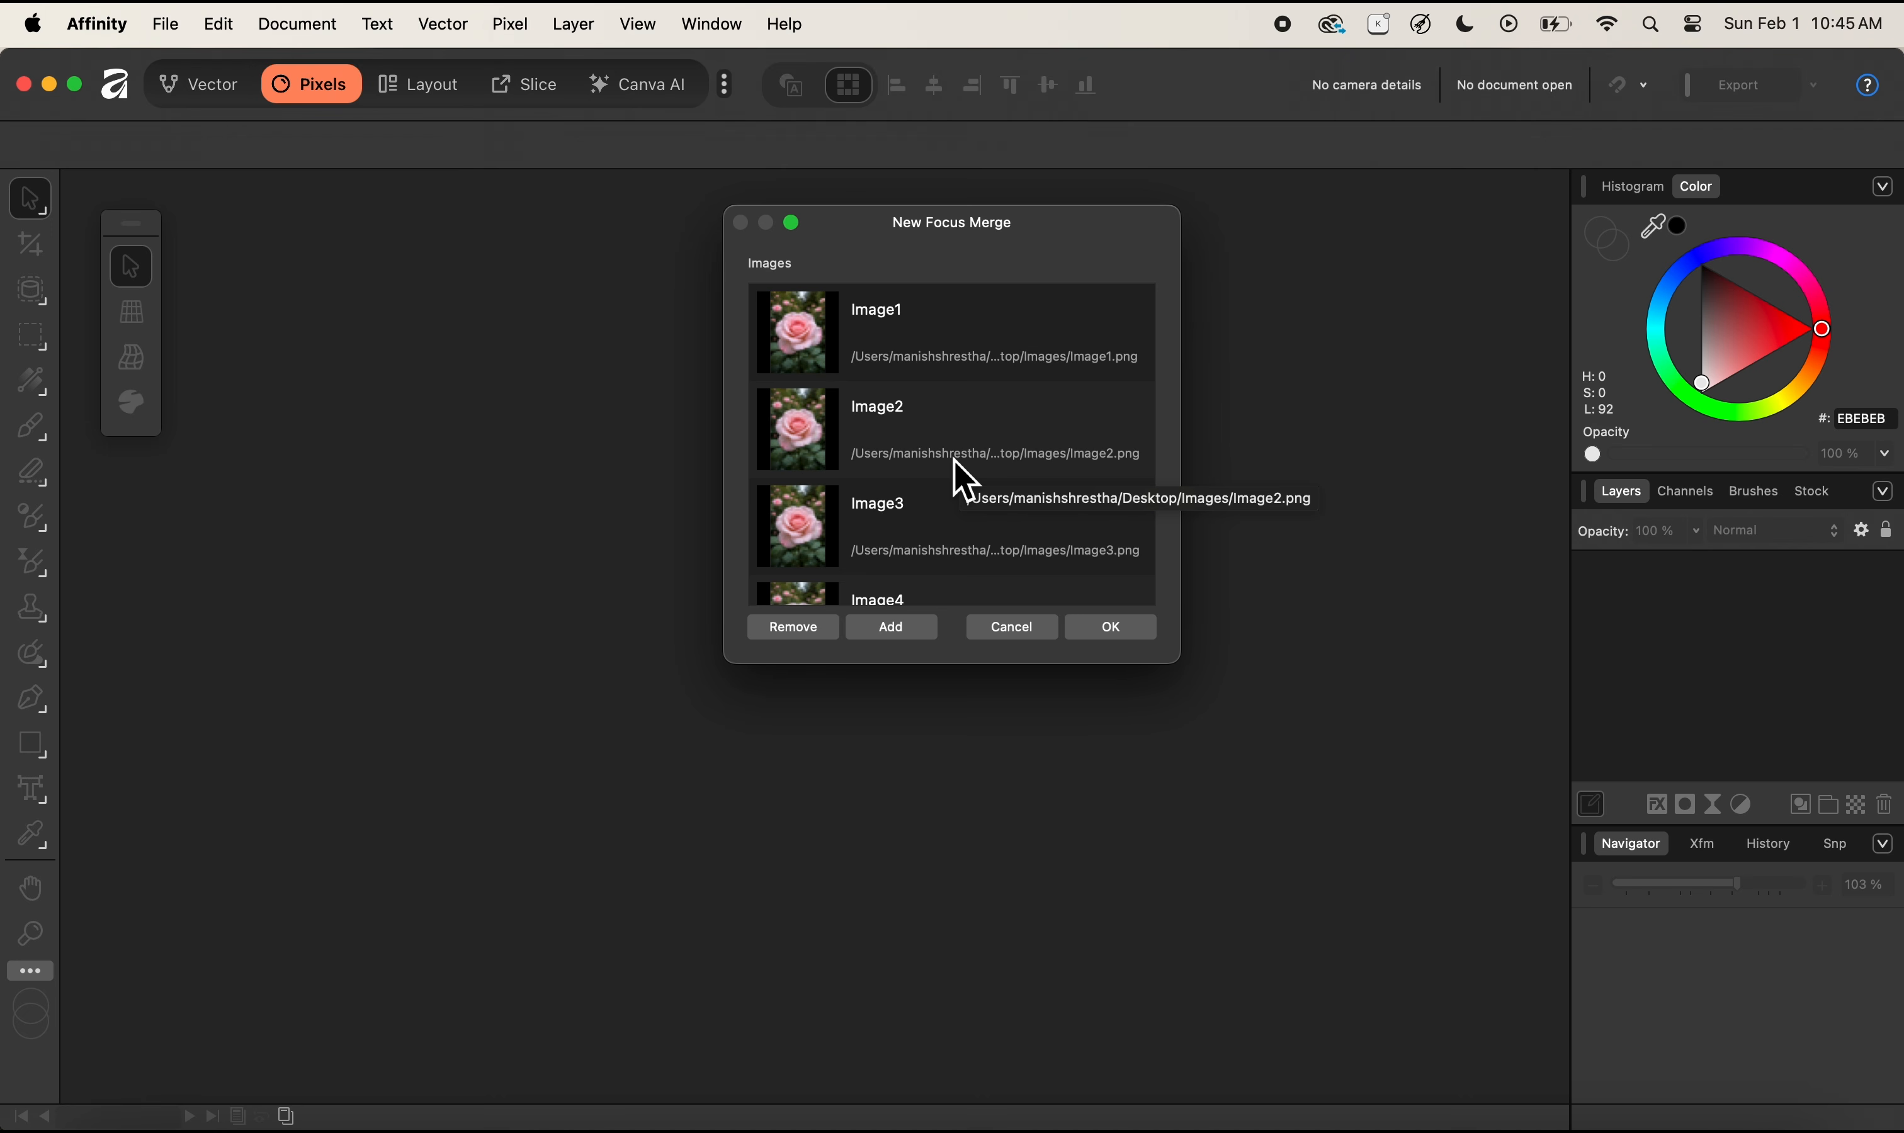
pyautogui.click(1110, 635)
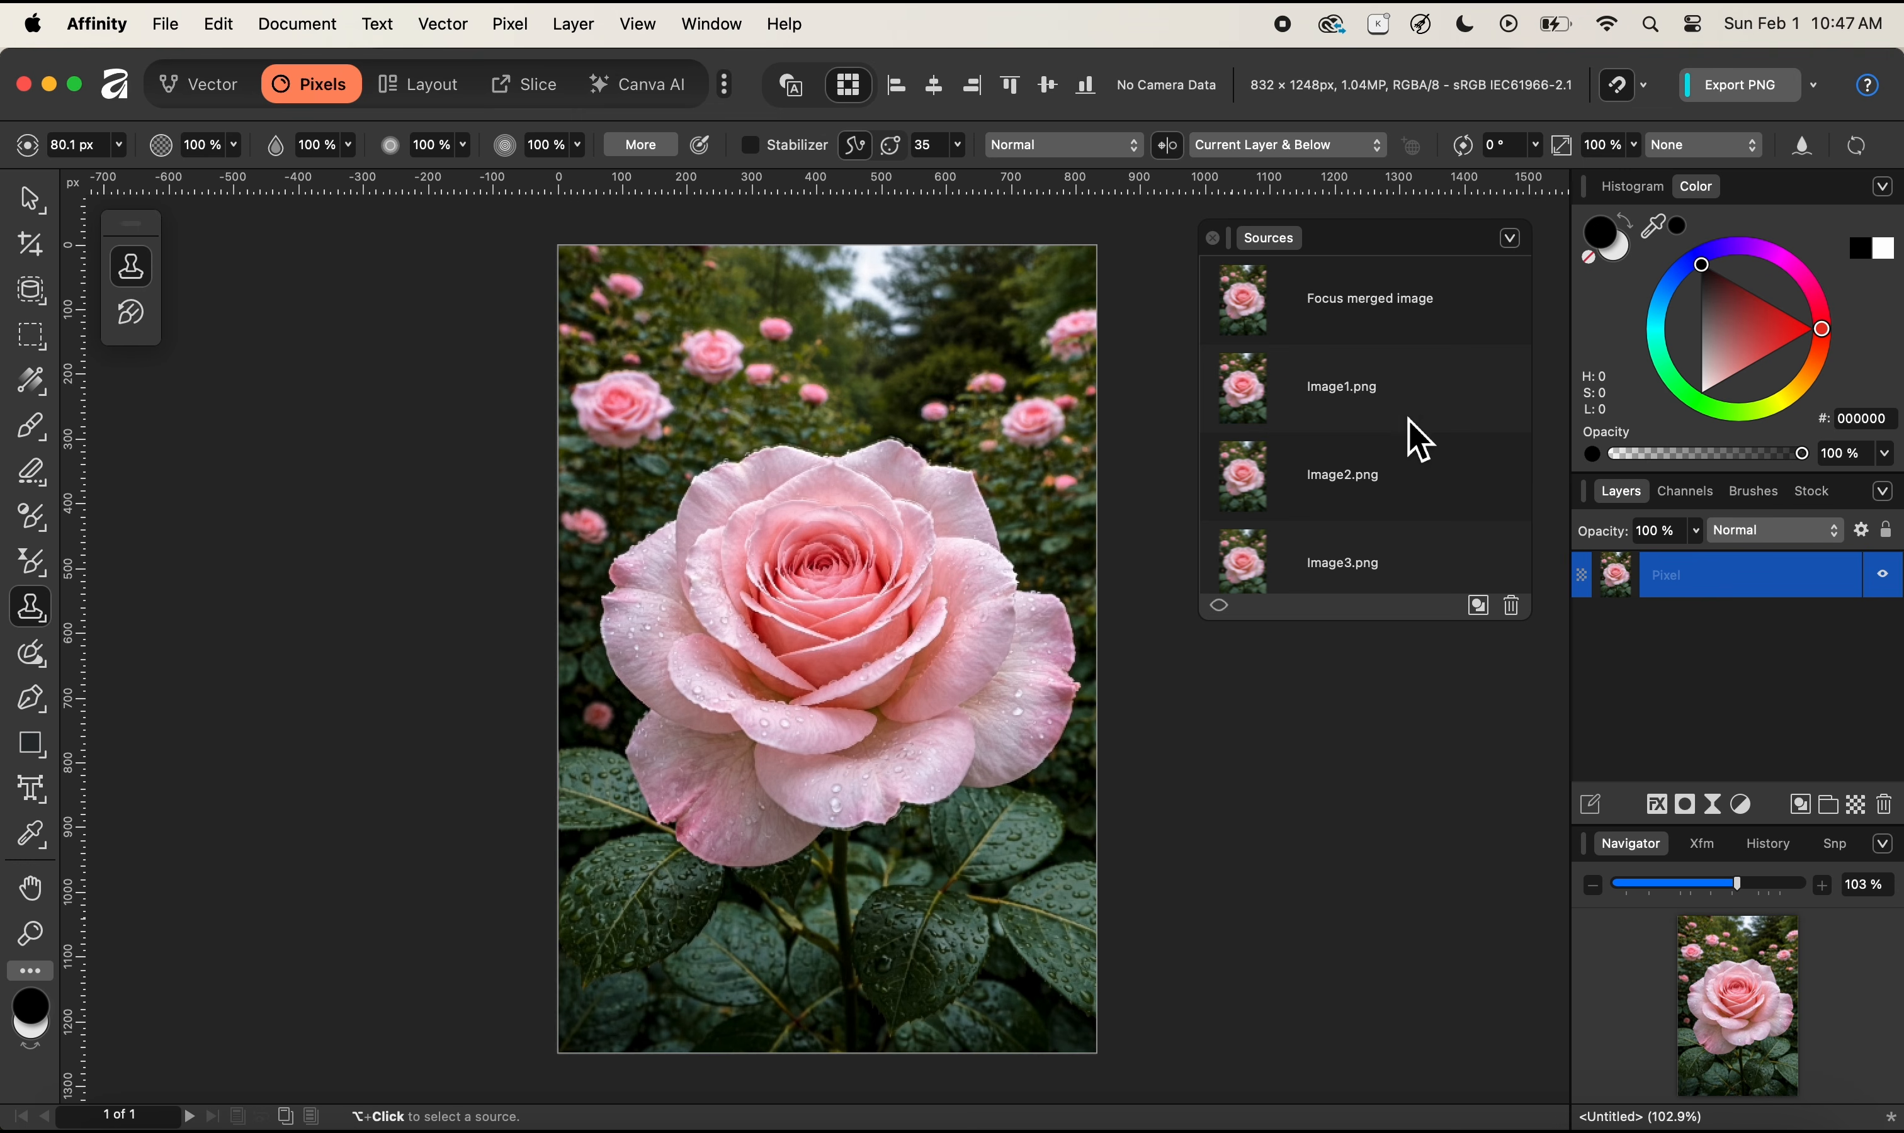
# Clone from the Image1.png source onto the large rose's upper-right petals with source preview enabled.
pyautogui.click(1431, 391)
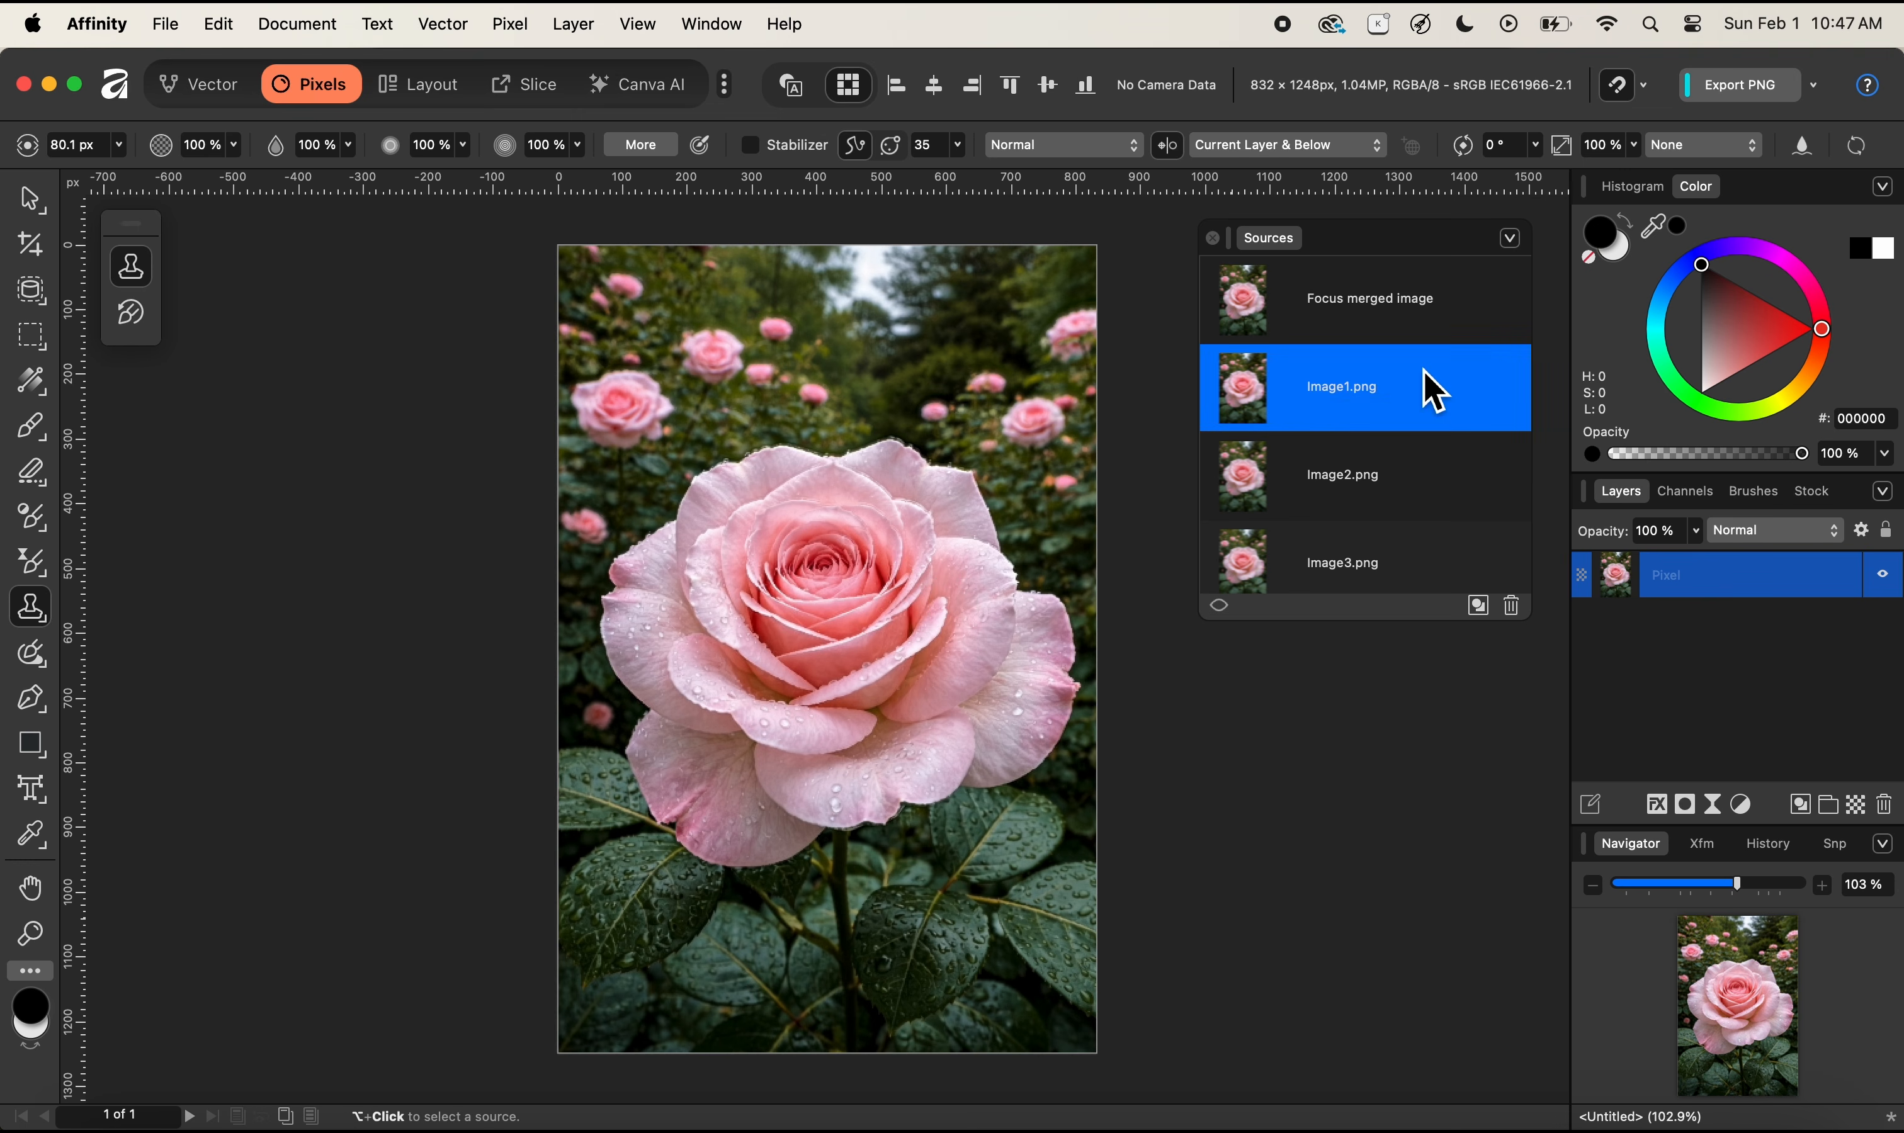
pyautogui.click(1335, 309)
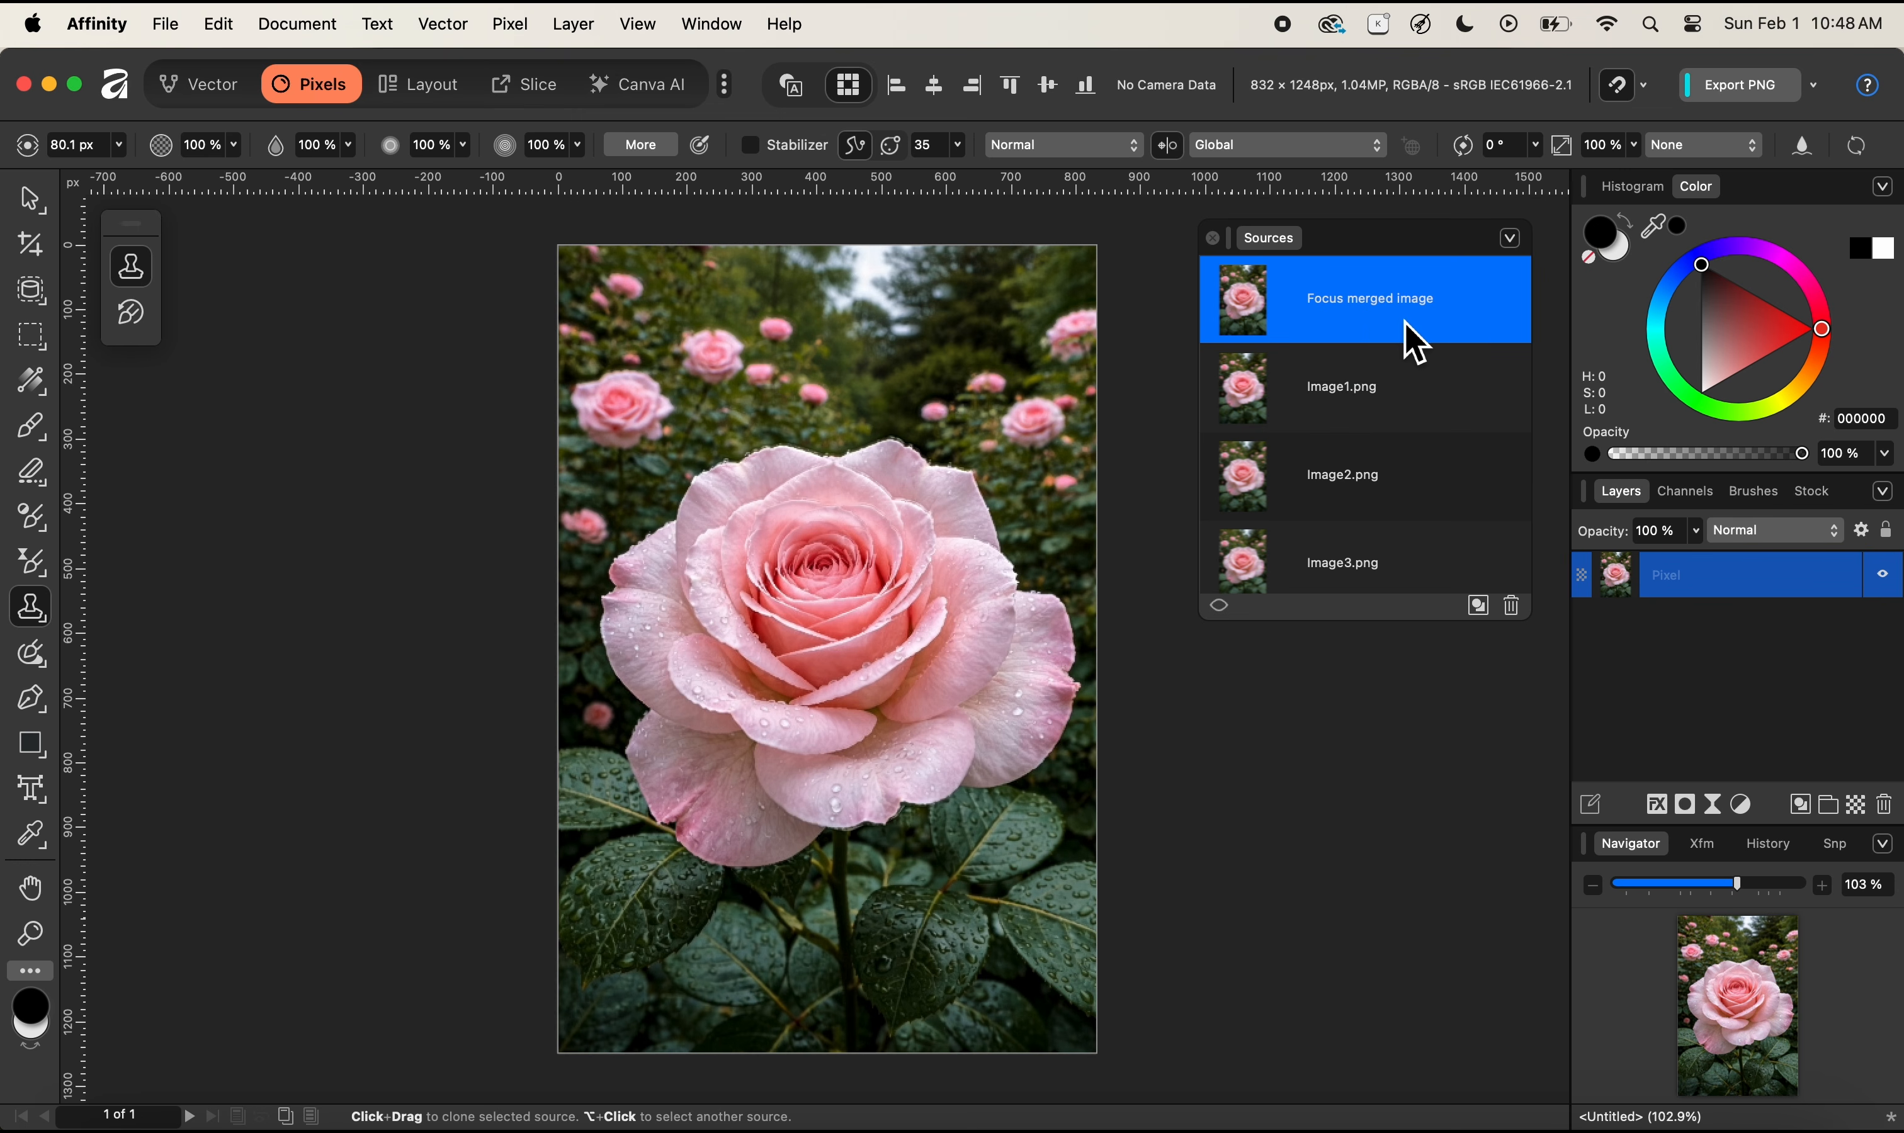
pyautogui.click(1220, 607)
pyautogui.click(1394, 398)
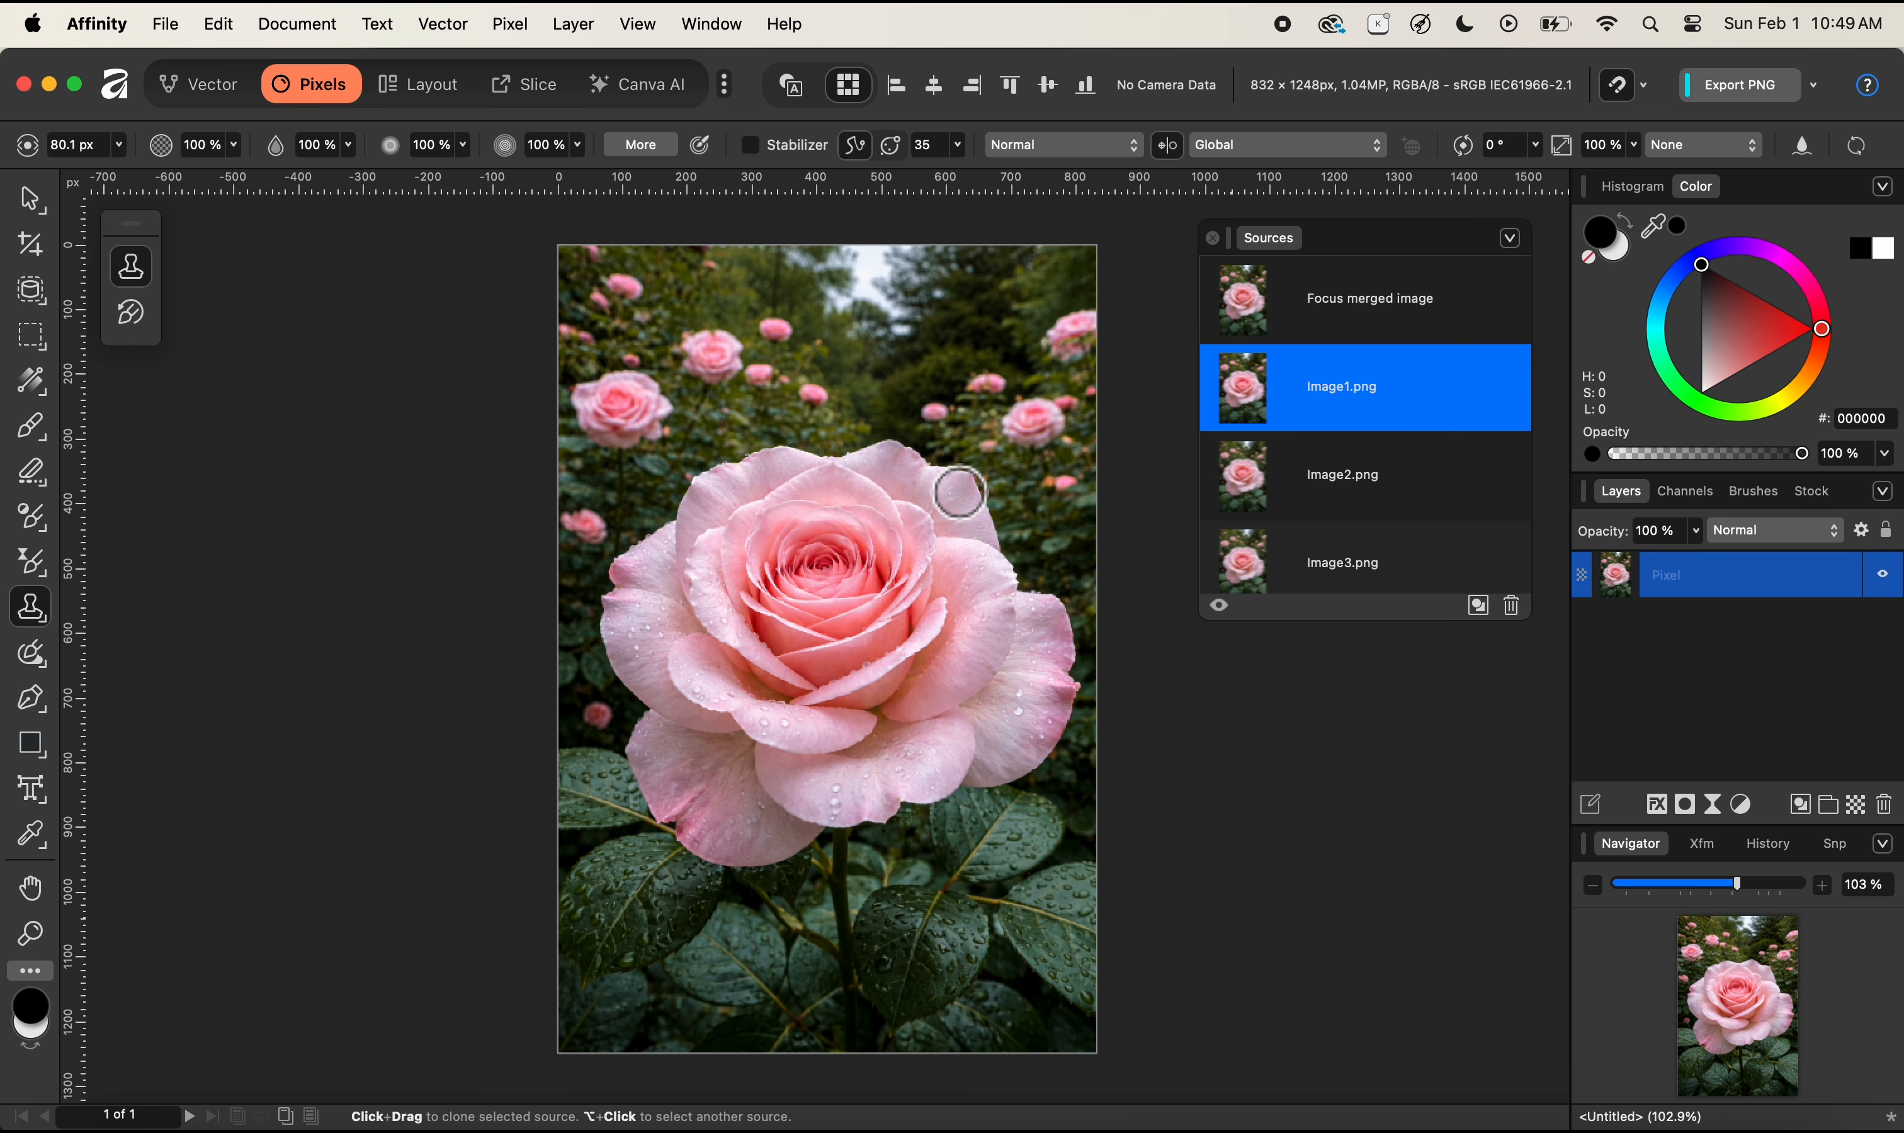
pyautogui.moveTo(977, 549)
pyautogui.mouseDown()
pyautogui.moveTo(990, 500)
pyautogui.moveTo(969, 504)
pyautogui.moveTo(1011, 498)
pyautogui.moveTo(947, 486)
pyautogui.moveTo(975, 560)
pyautogui.moveTo(1011, 552)
pyautogui.moveTo(986, 488)
pyautogui.mouseUp()
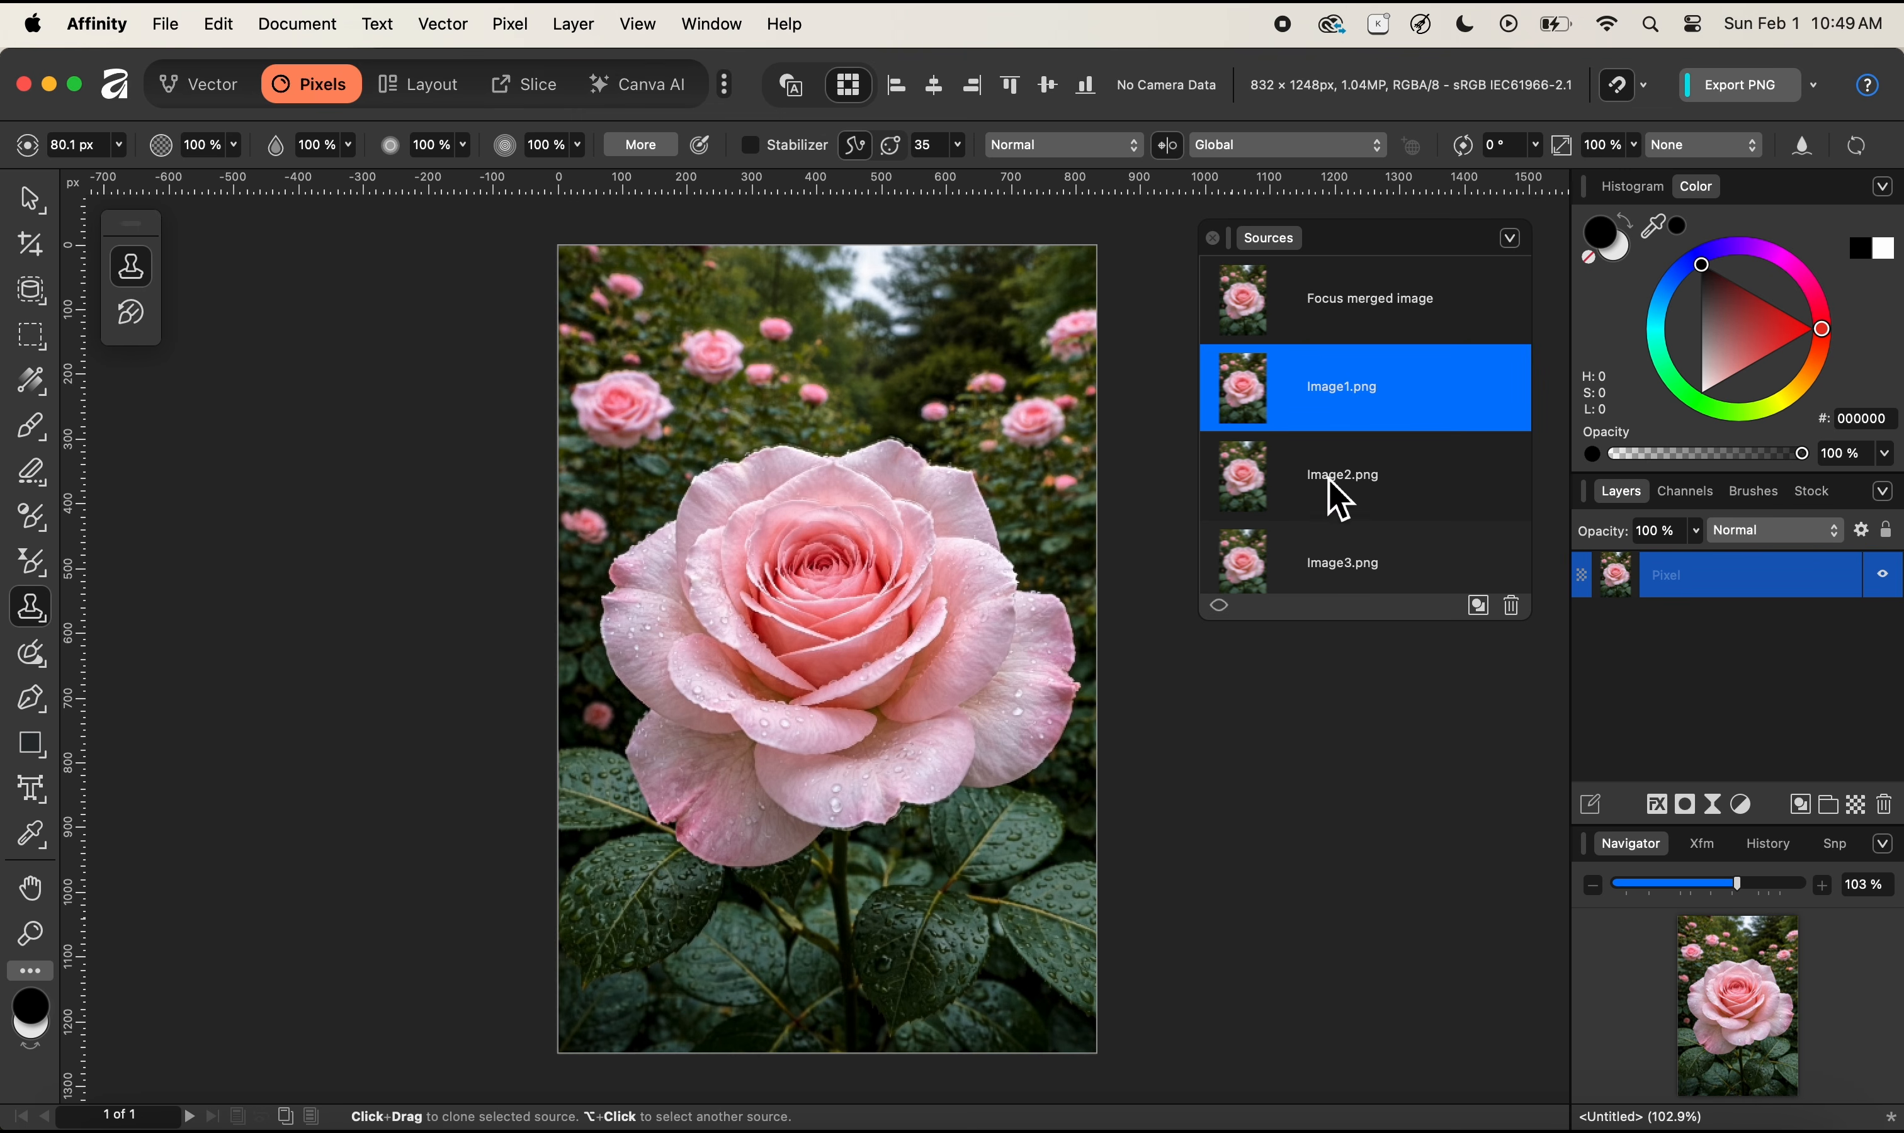
# Preview the source images Image2.png and Image3.png in place of the merged photo.
pyautogui.click(1371, 489)
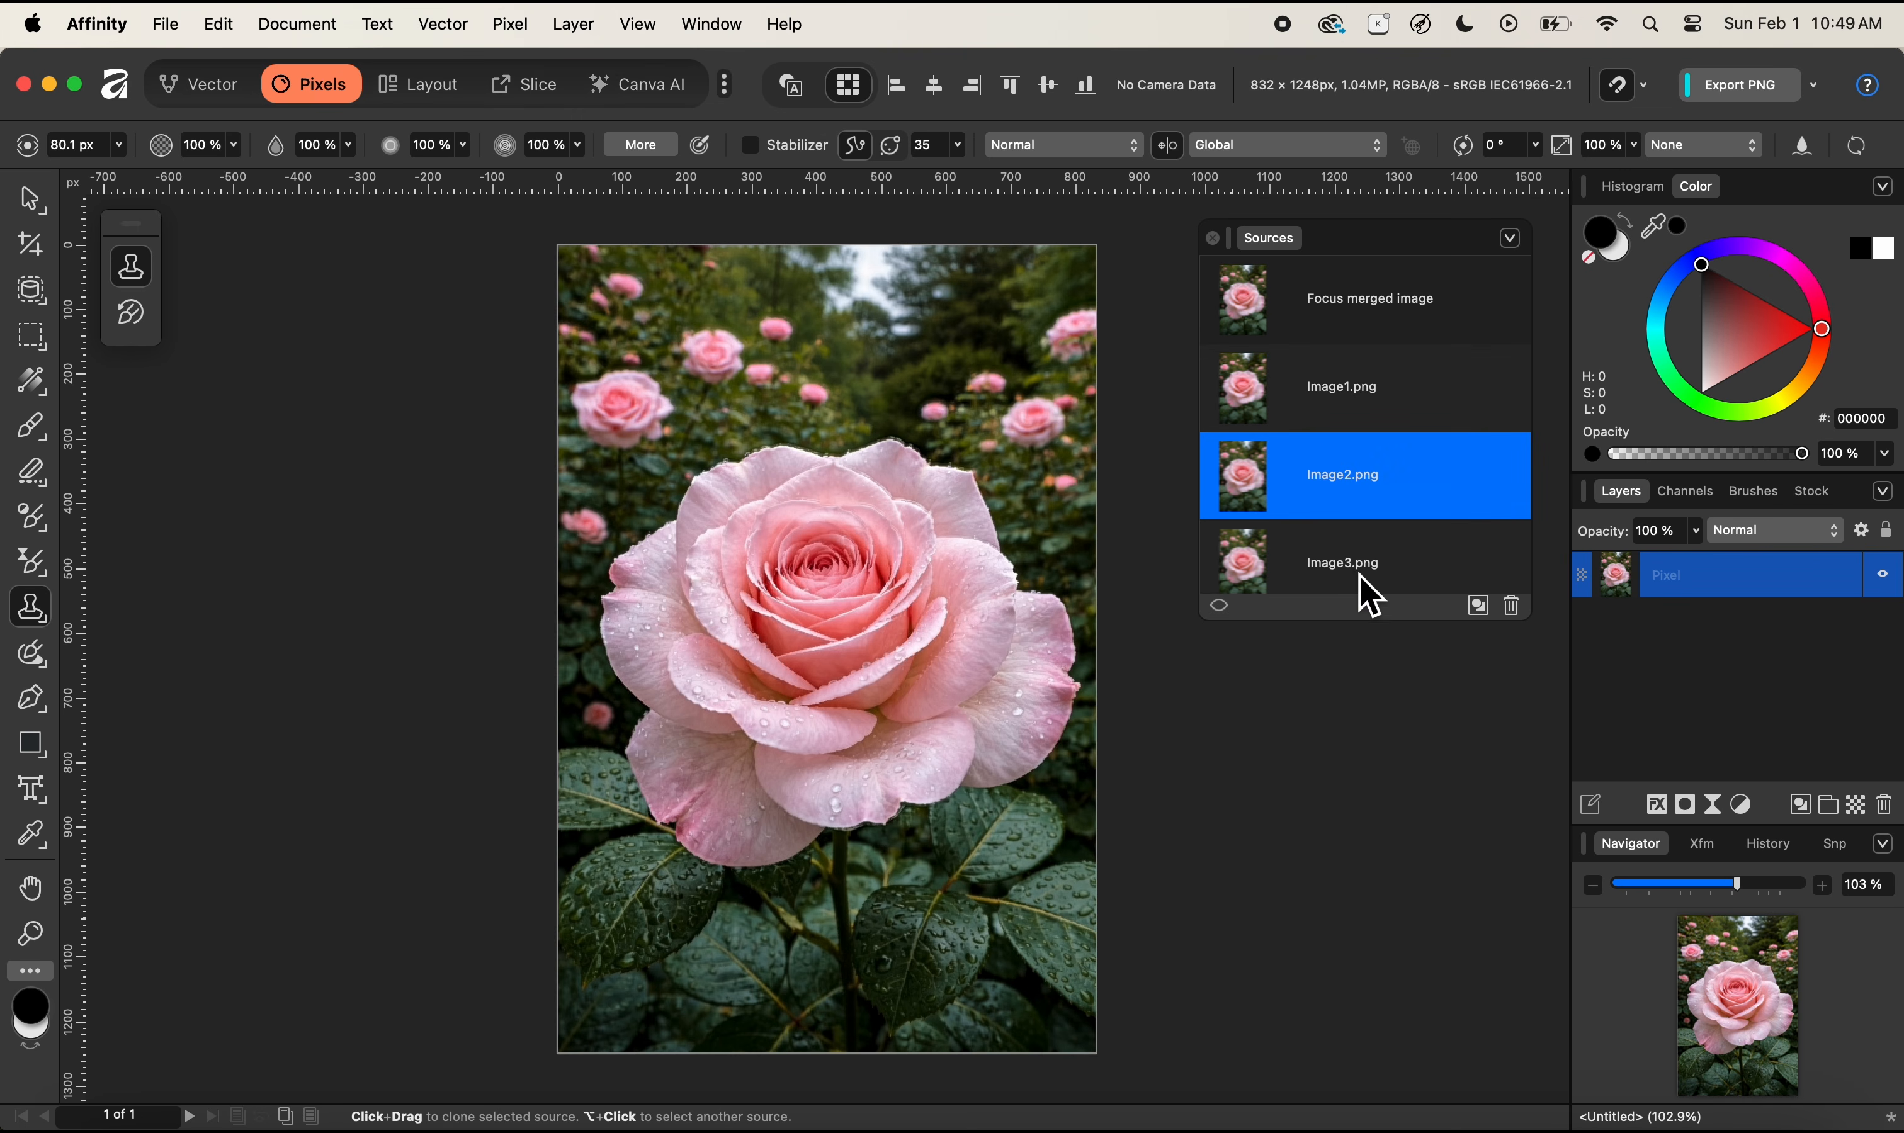
pyautogui.click(1228, 614)
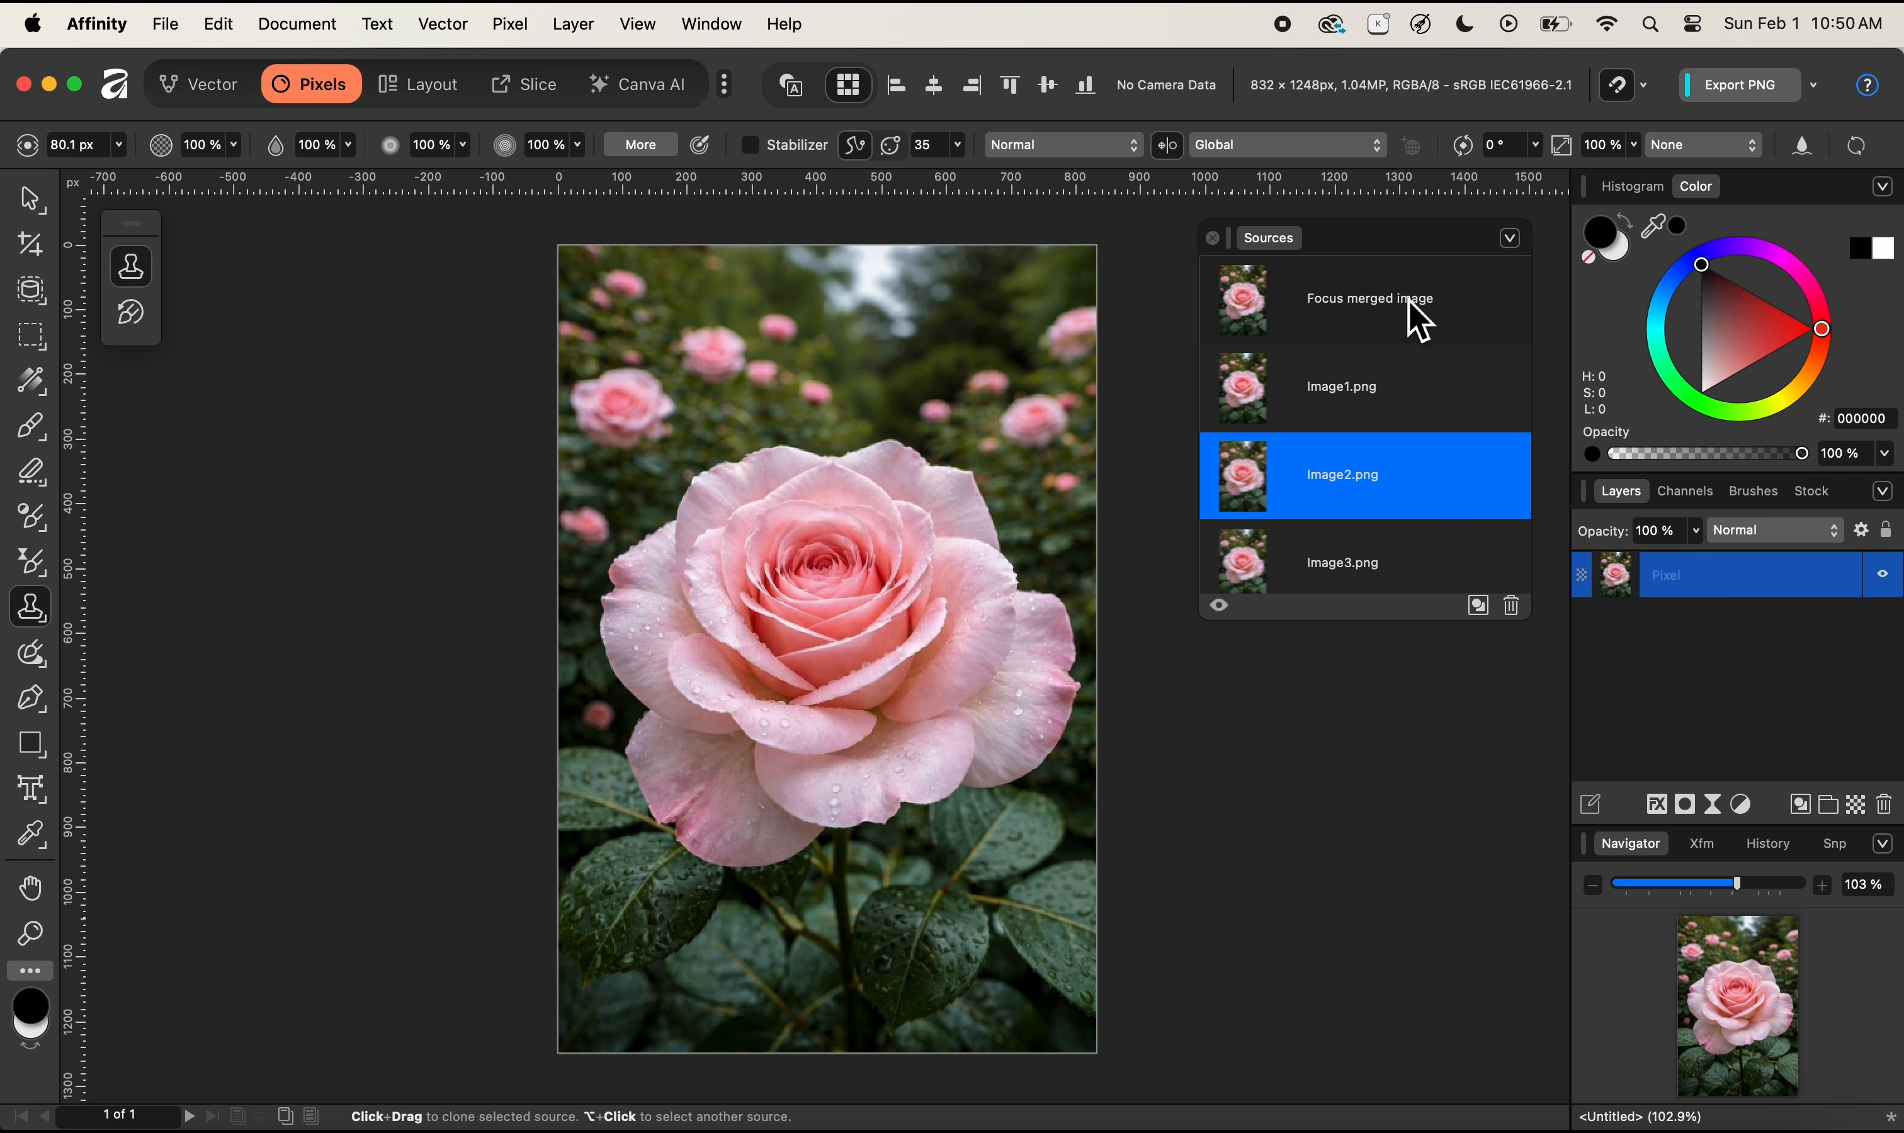
pyautogui.click(1372, 568)
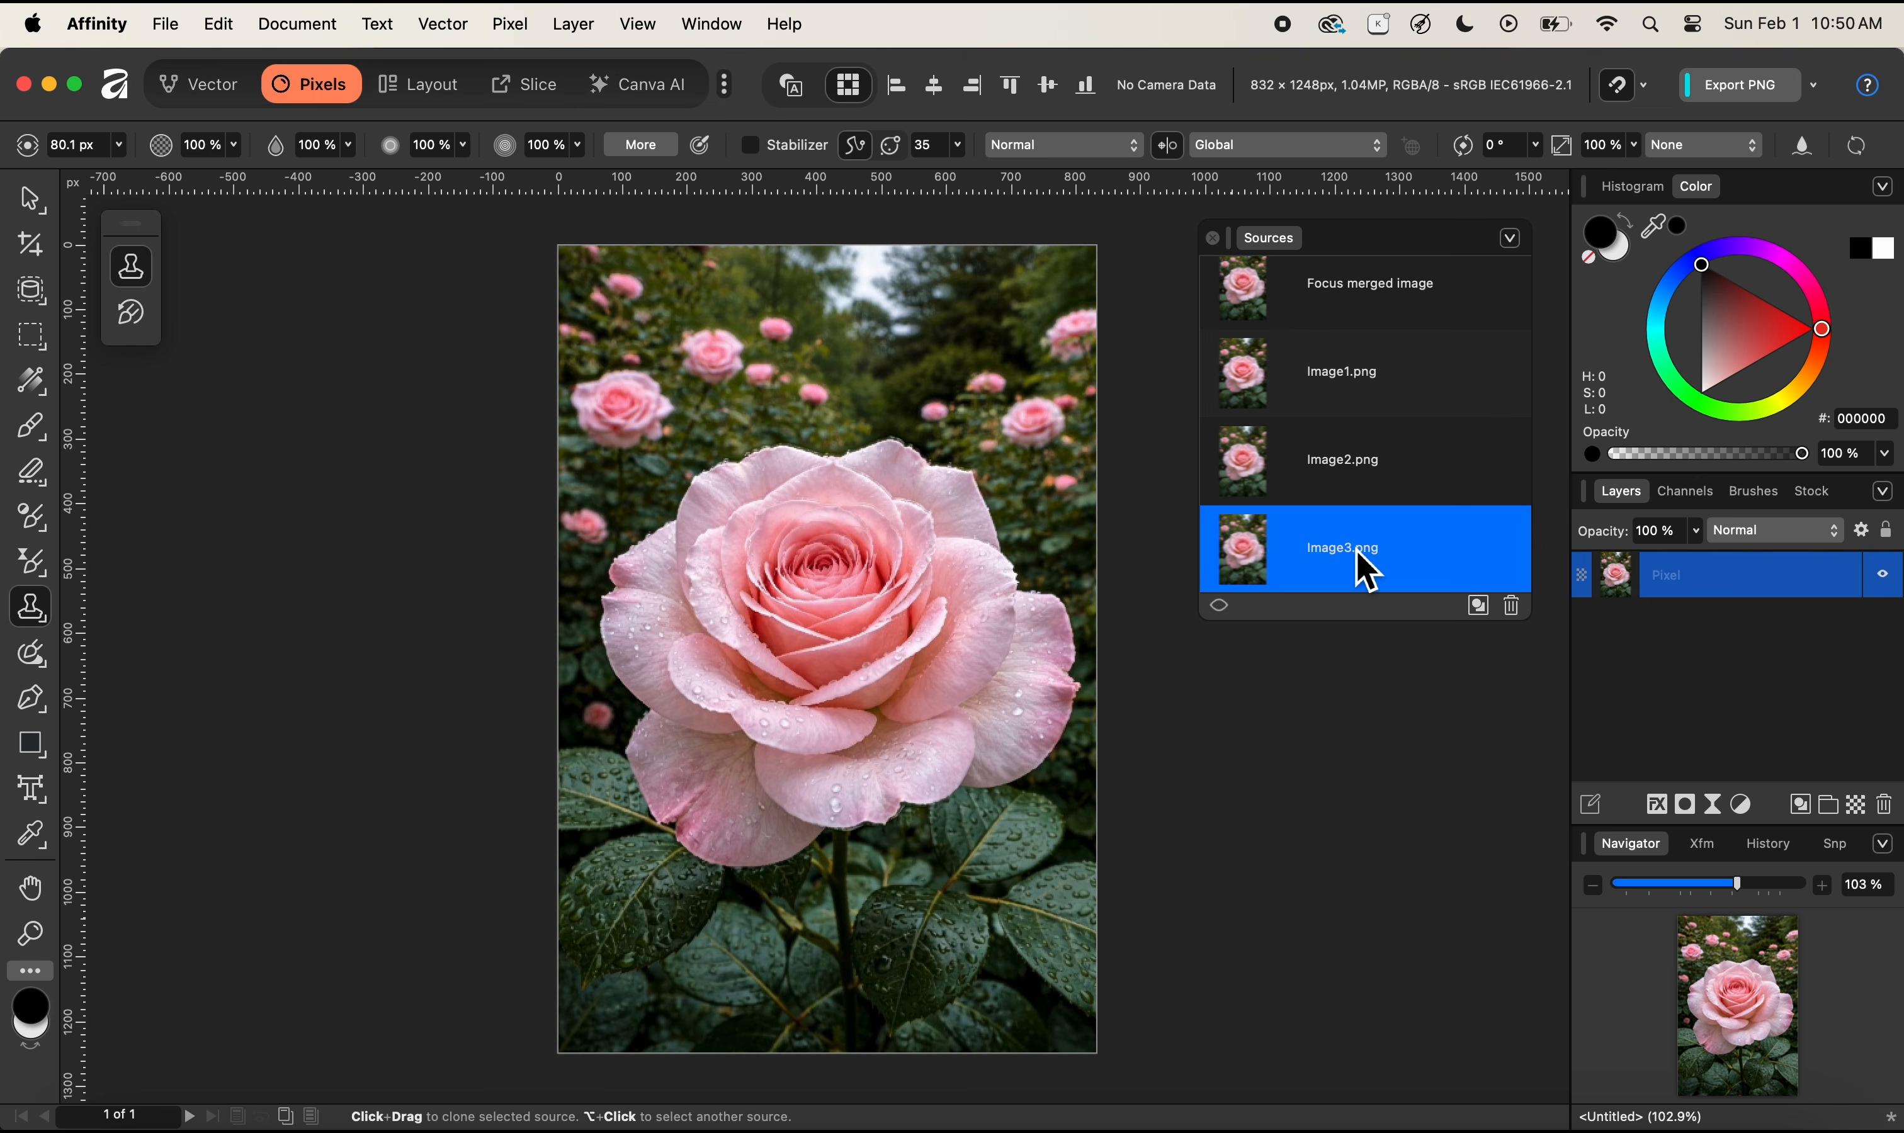
pyautogui.click(1228, 619)
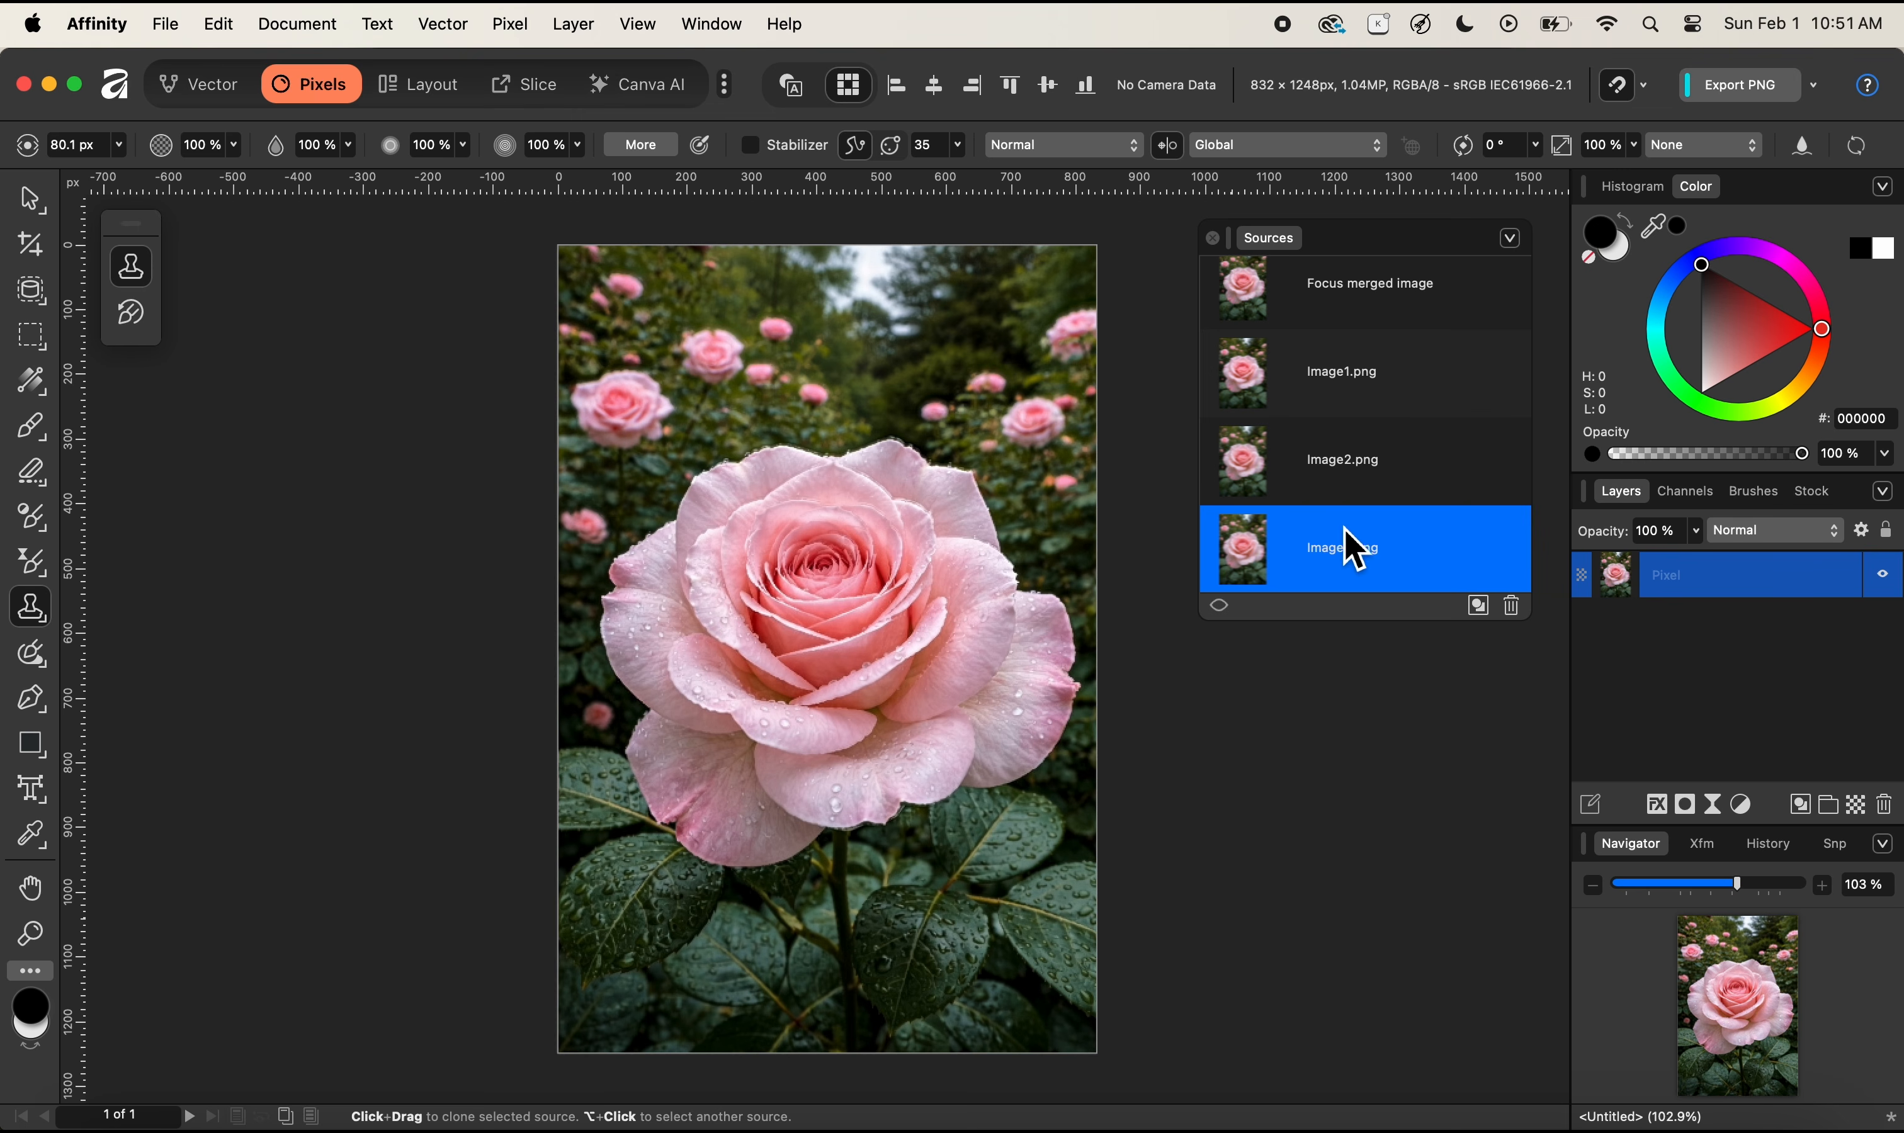
# Preview the Image4.png source image and close the list of merge sources.
pyautogui.scroll(-2, 1360, 510)
pyautogui.scroll(-6, 1361, 498)
pyautogui.click(1358, 437)
pyautogui.scroll(-3, 1361, 445)
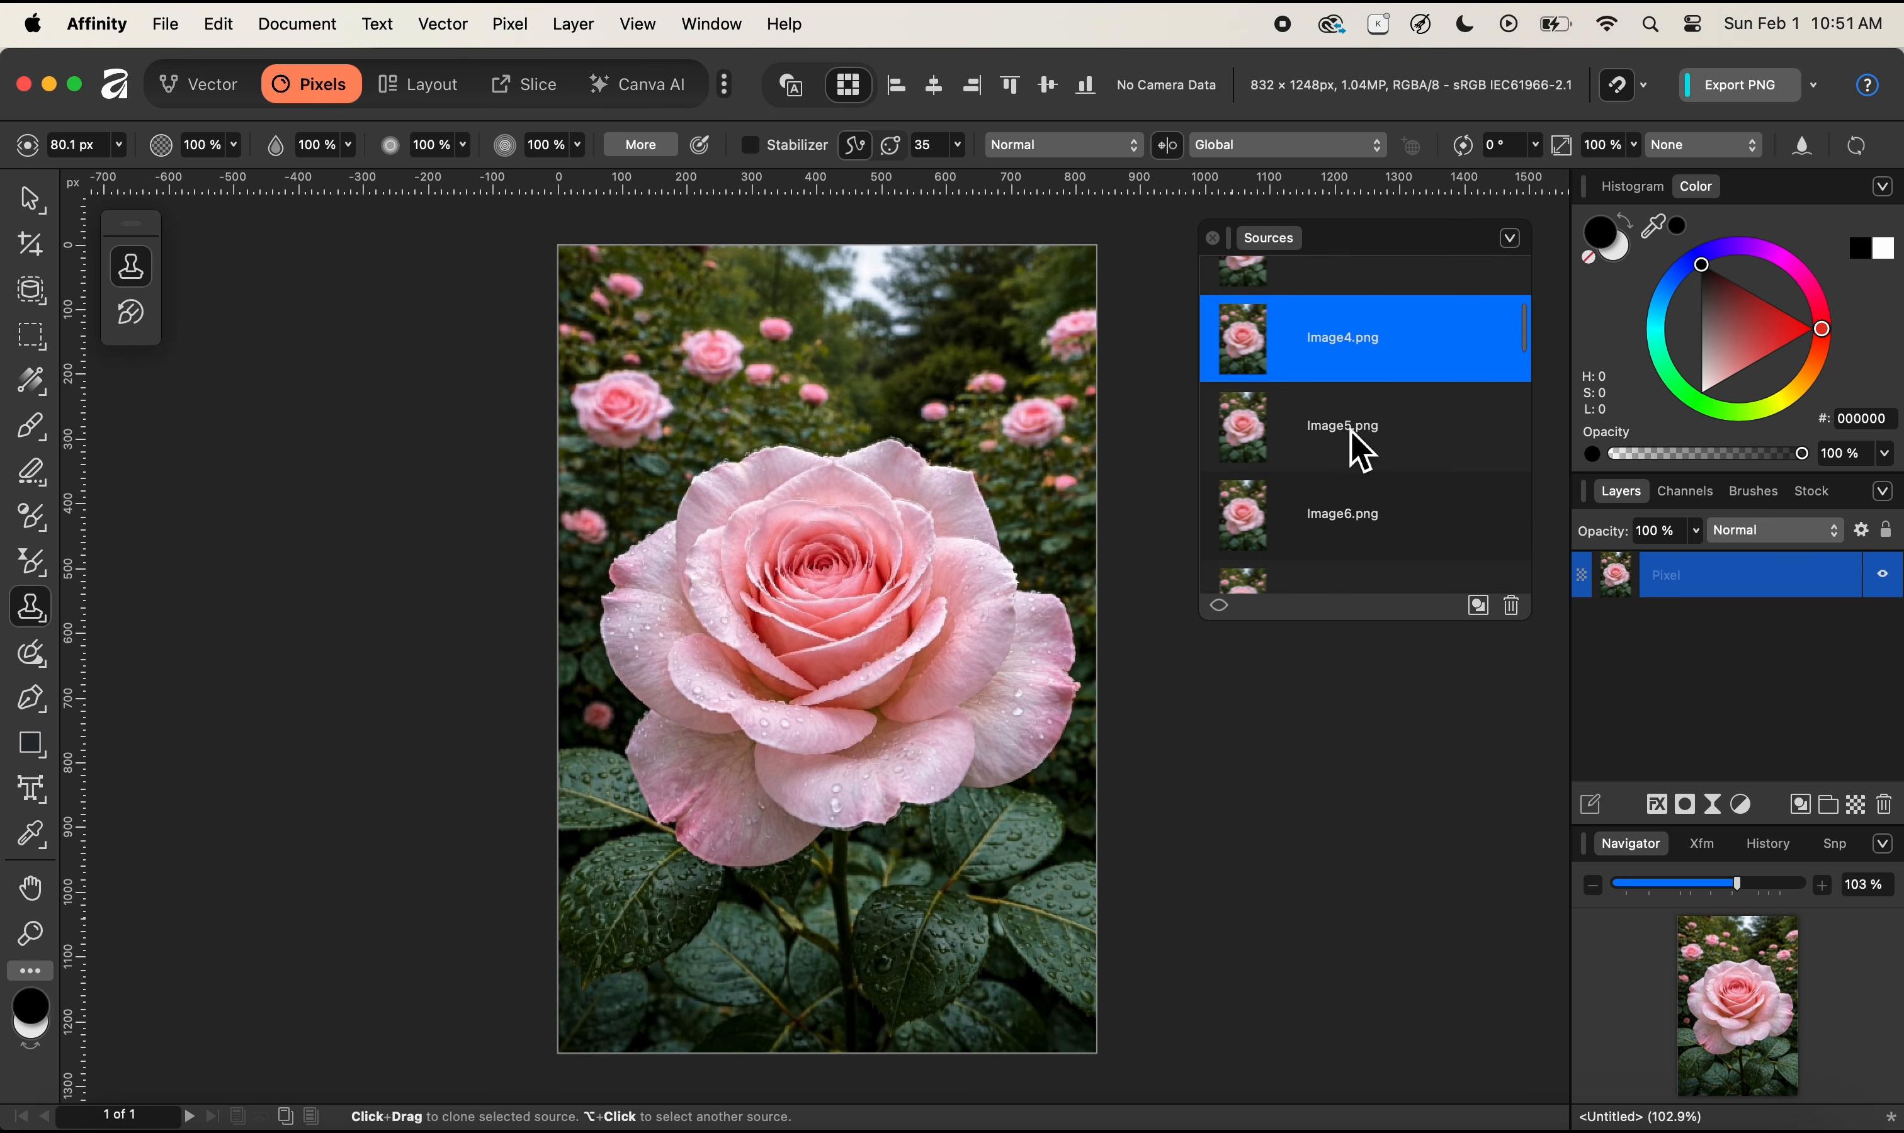
pyautogui.click(1225, 614)
pyautogui.scroll(5, 1353, 449)
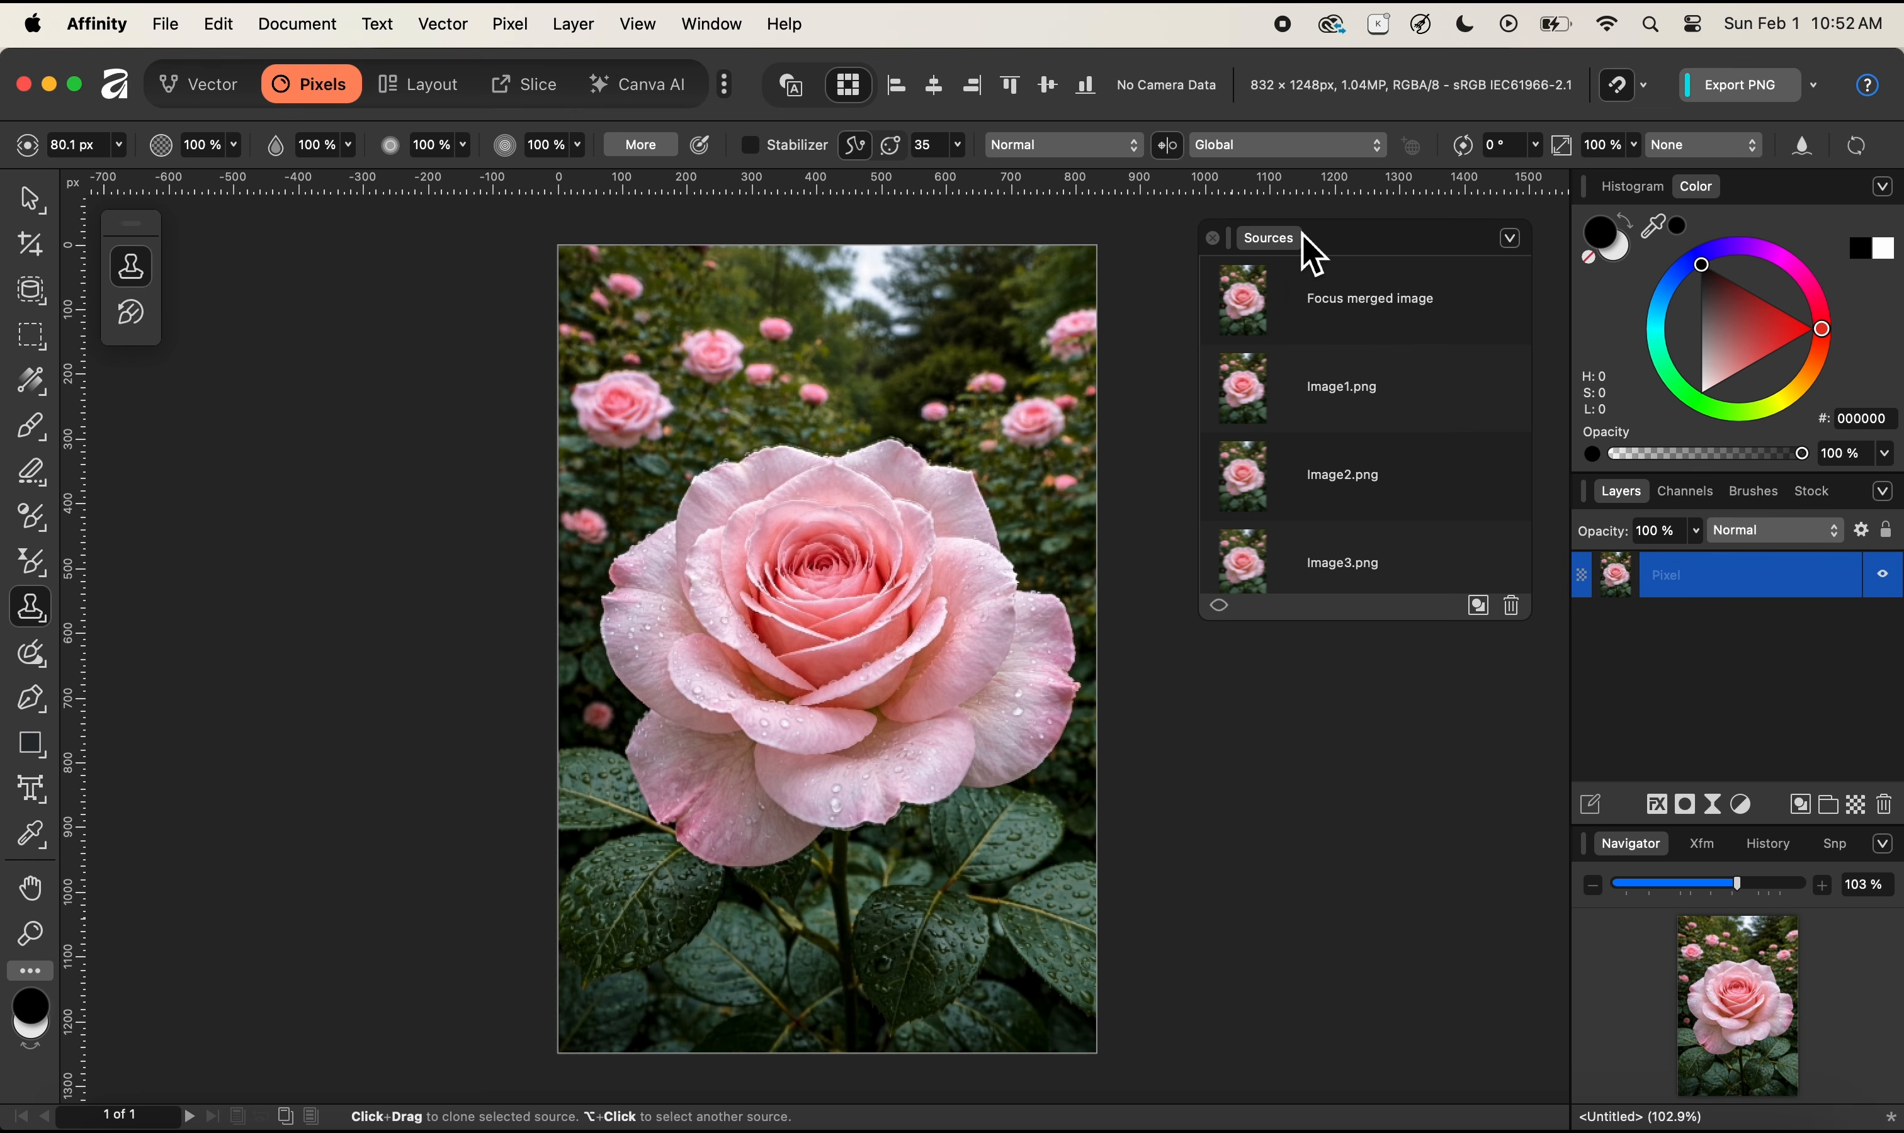
pyautogui.click(1221, 246)
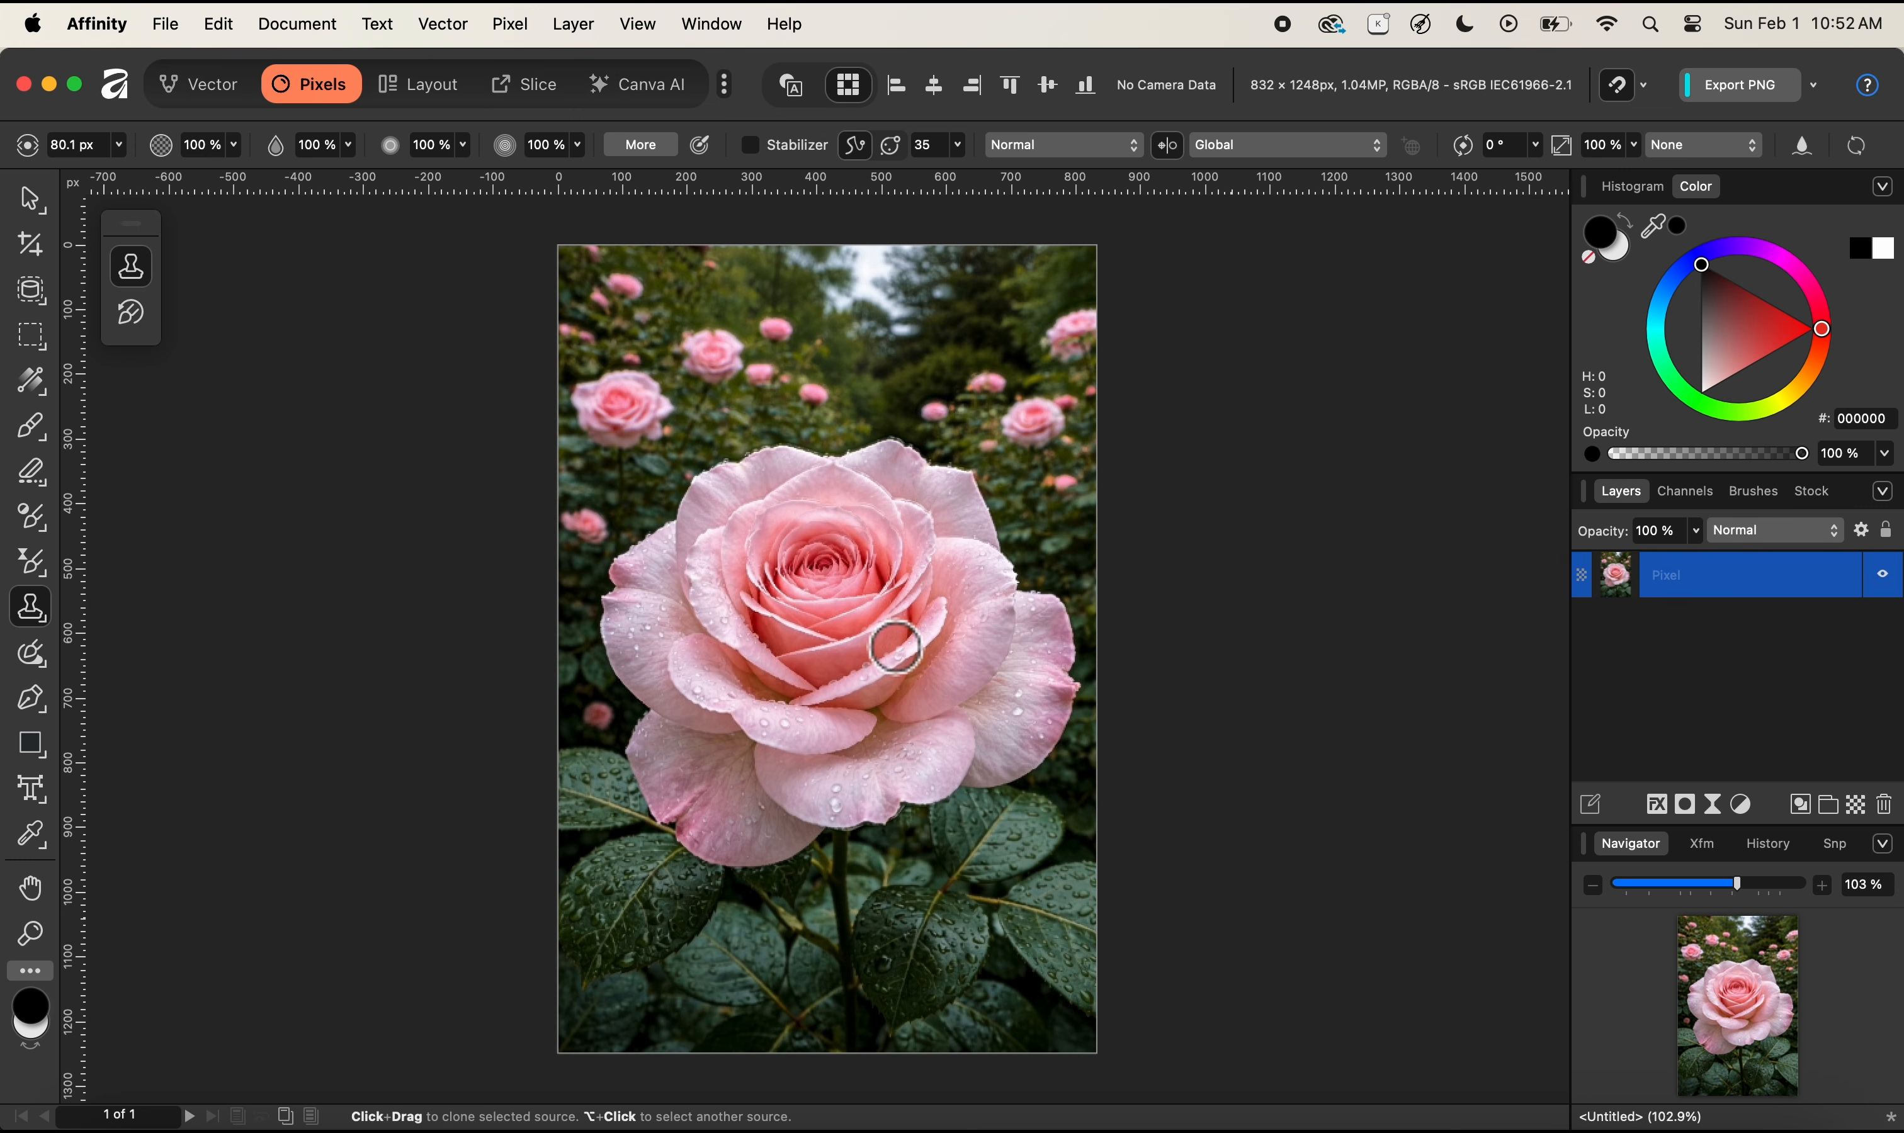
# Add an empty pixel layer above the merged photo and set its opacity to 22%.
pyautogui.click(1869, 812)
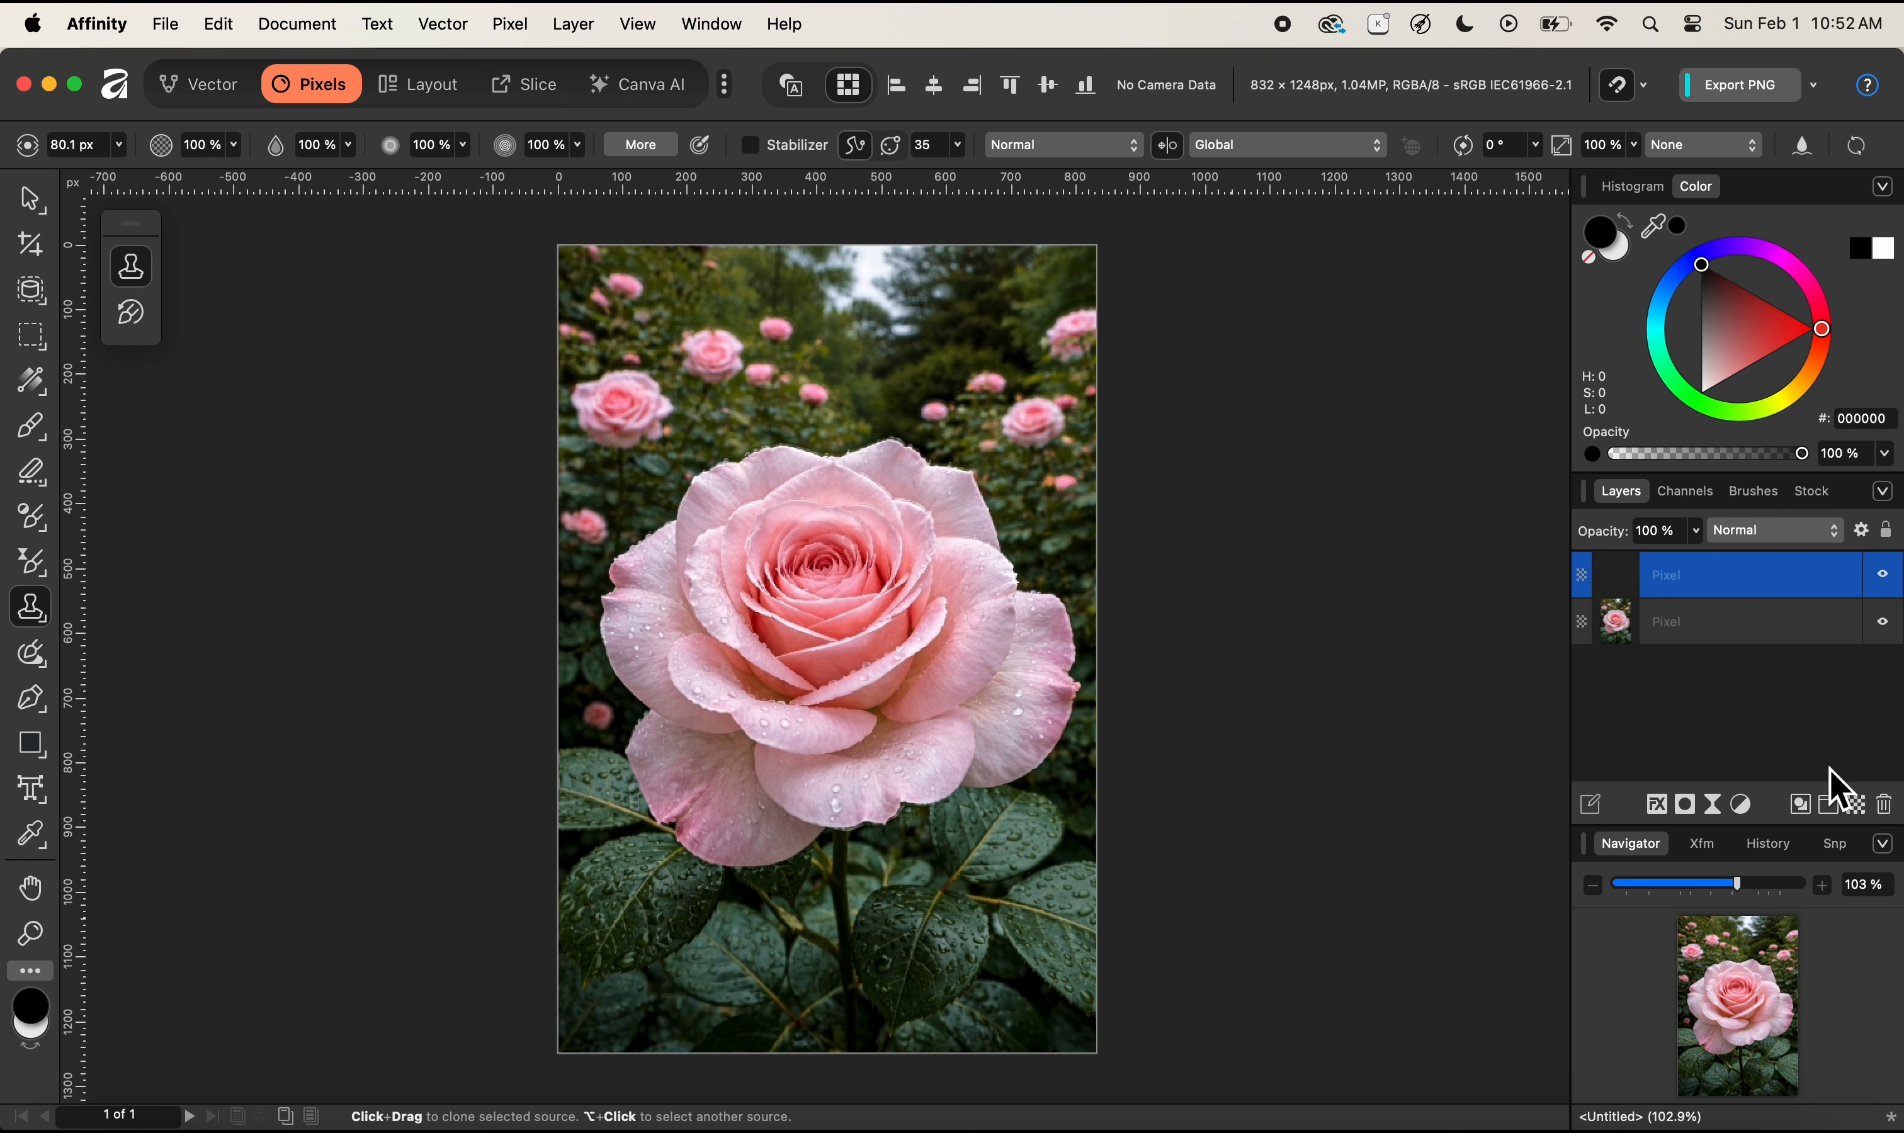
pyautogui.click(1653, 532)
pyautogui.write('22')
pyautogui.press('Return')
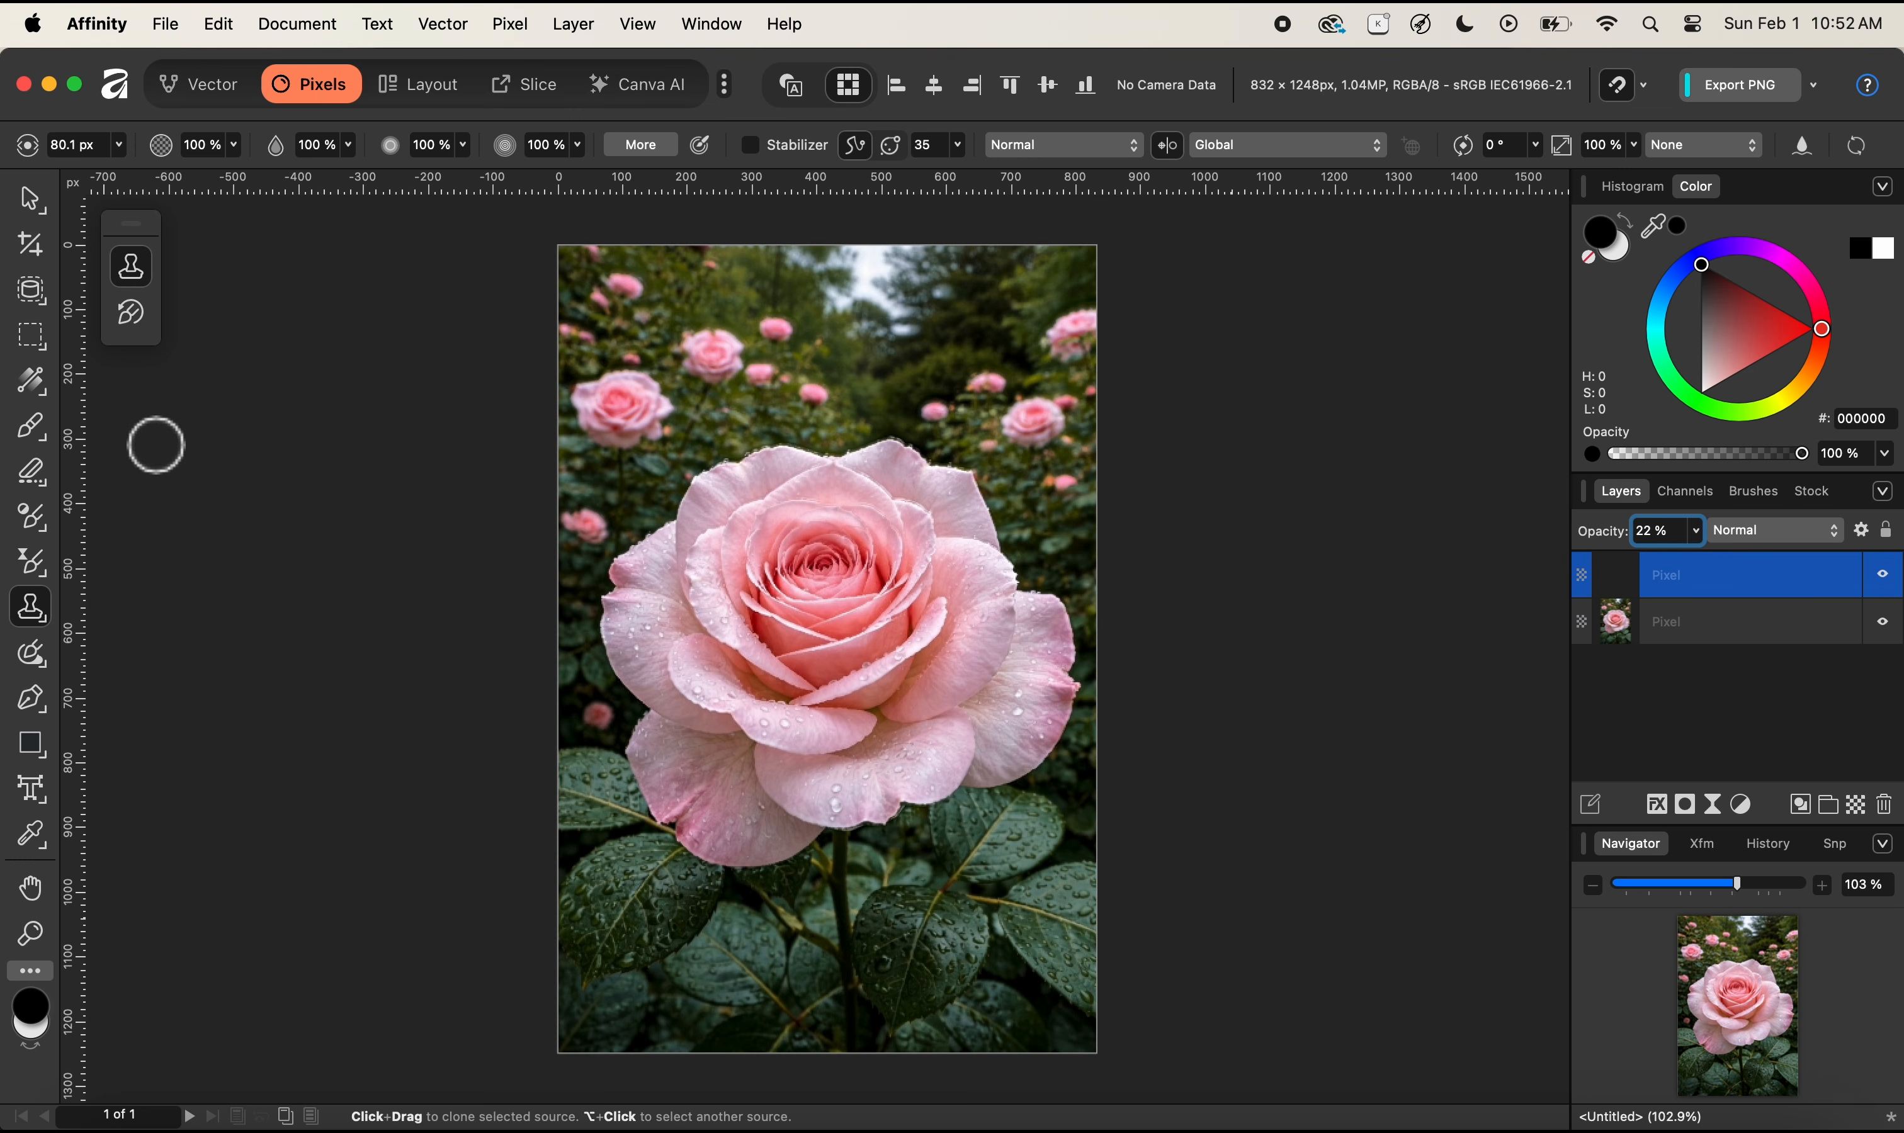
# Paint black shading across the rose's inner and lower petals using the Paint Brush at 7% flow.
pyautogui.click(35, 437)
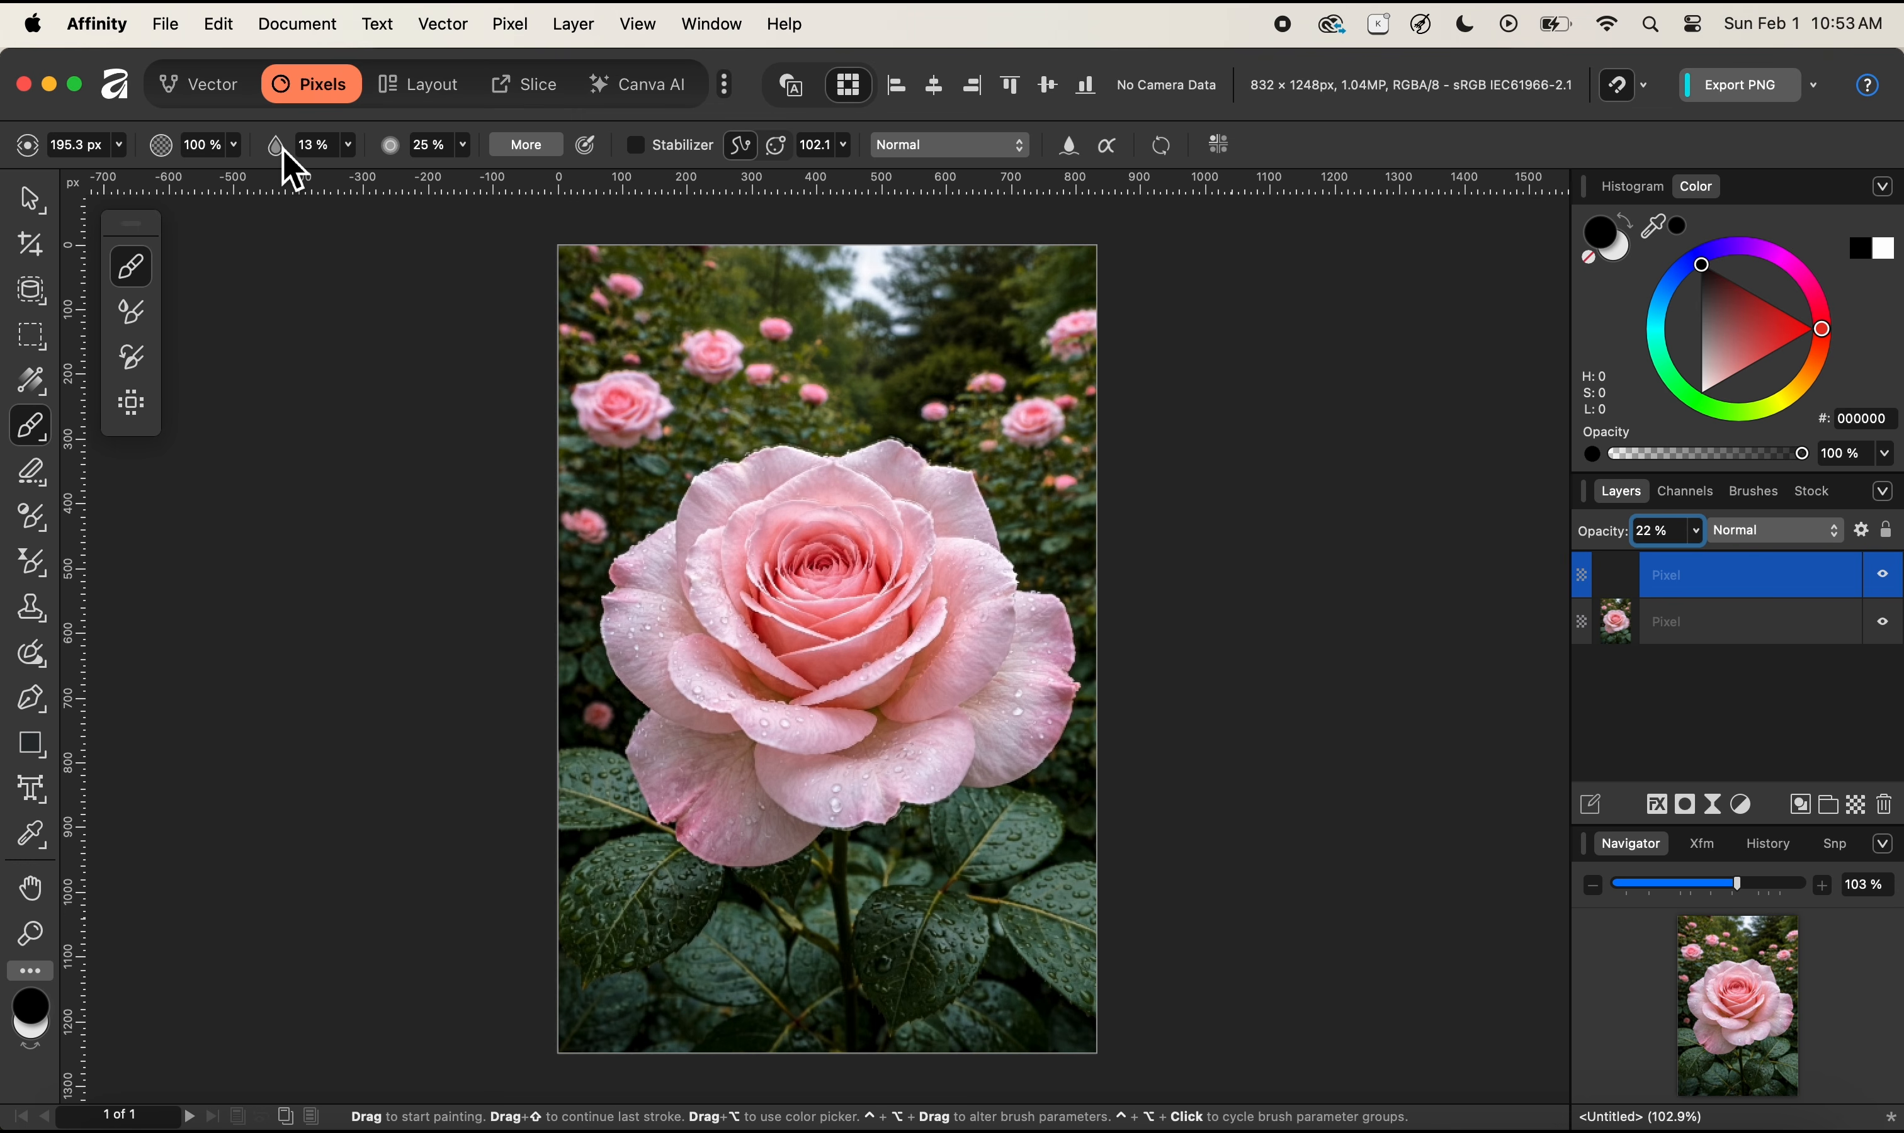
pyautogui.moveTo(276, 149); pyautogui.dragTo(275, 148)
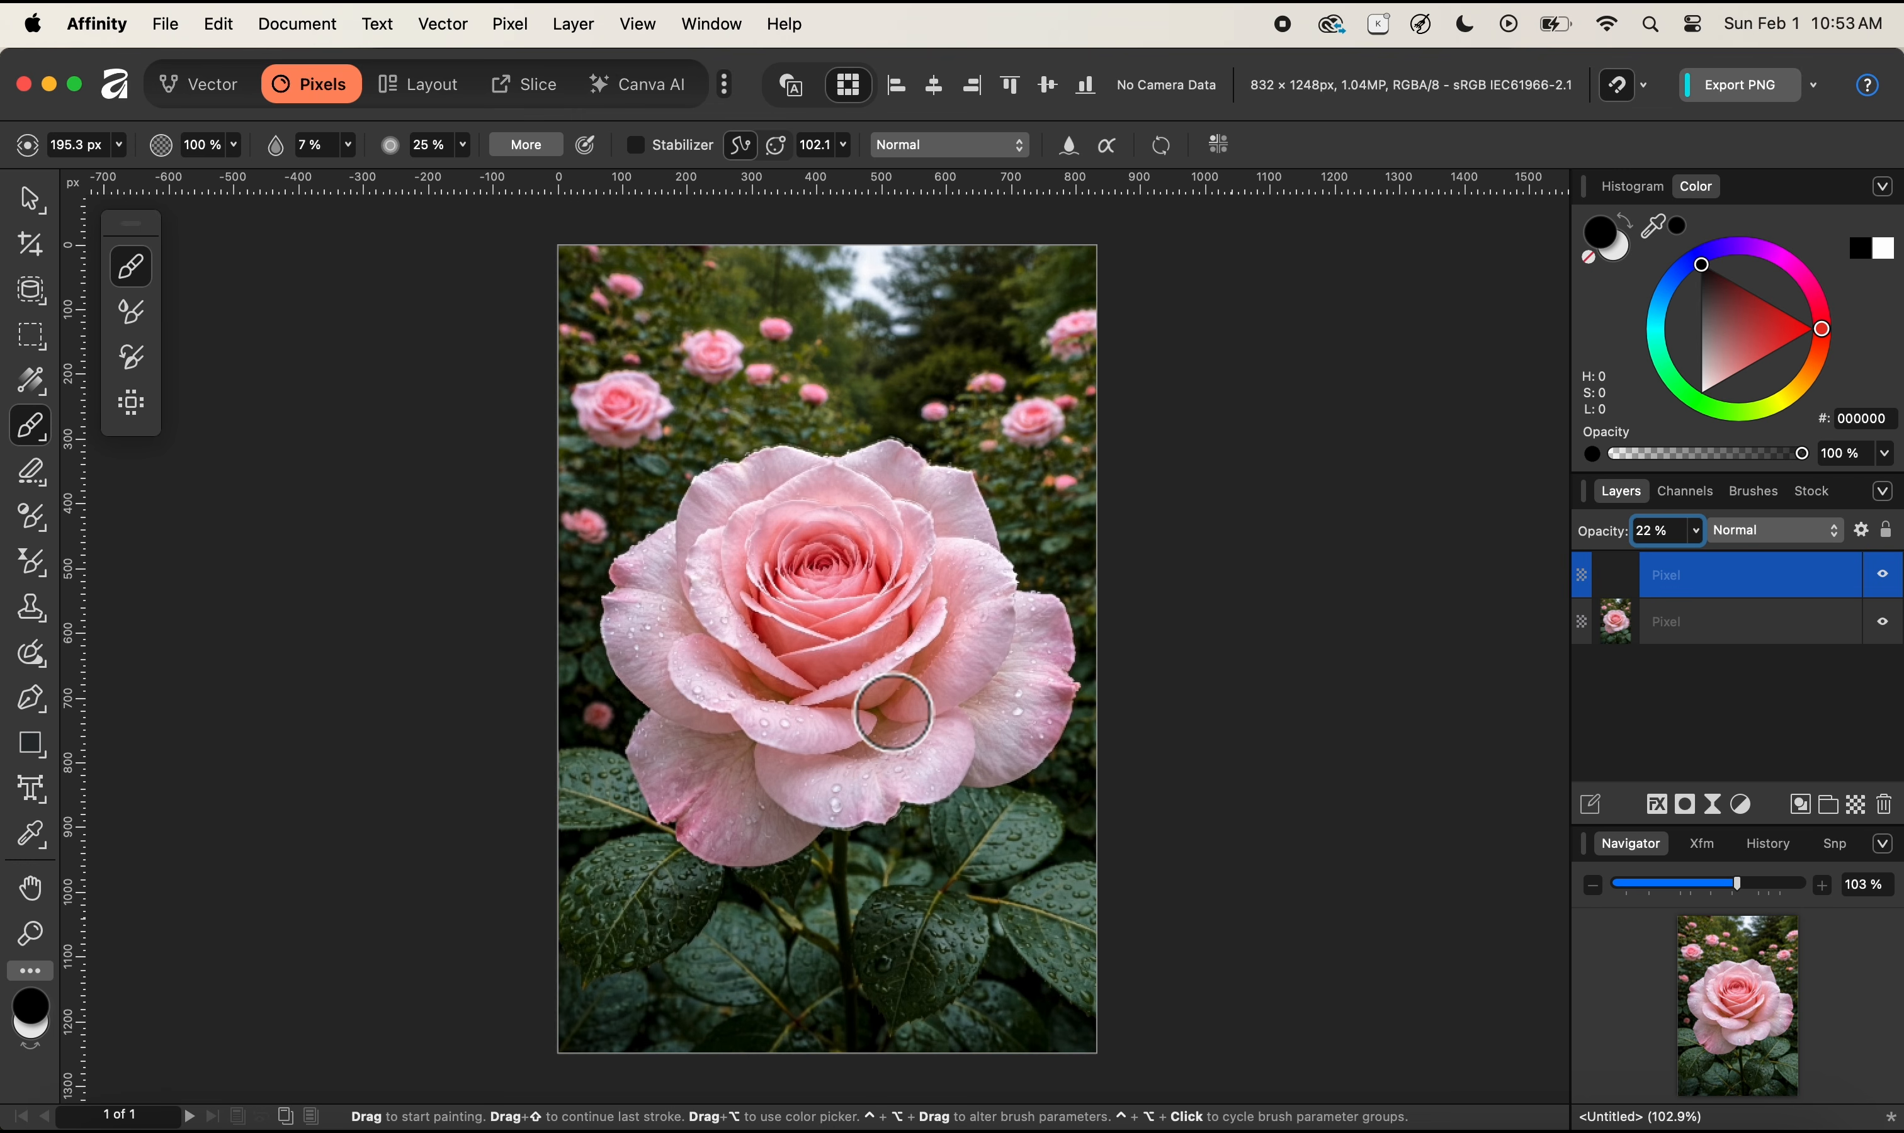
pyautogui.moveTo(874, 716)
pyautogui.mouseDown()
pyautogui.moveTo(905, 685)
pyautogui.moveTo(879, 702)
pyautogui.moveTo(758, 680)
pyautogui.moveTo(875, 626)
pyautogui.moveTo(825, 660)
pyautogui.moveTo(867, 637)
pyautogui.moveTo(799, 627)
pyautogui.mouseUp()
# Reduce the brush width to 73.7 px and paint black shading into the petal folds below the rose's center.
pyautogui.press('[')
pyautogui.press('[')
pyautogui.press('[')
pyautogui.press('[')
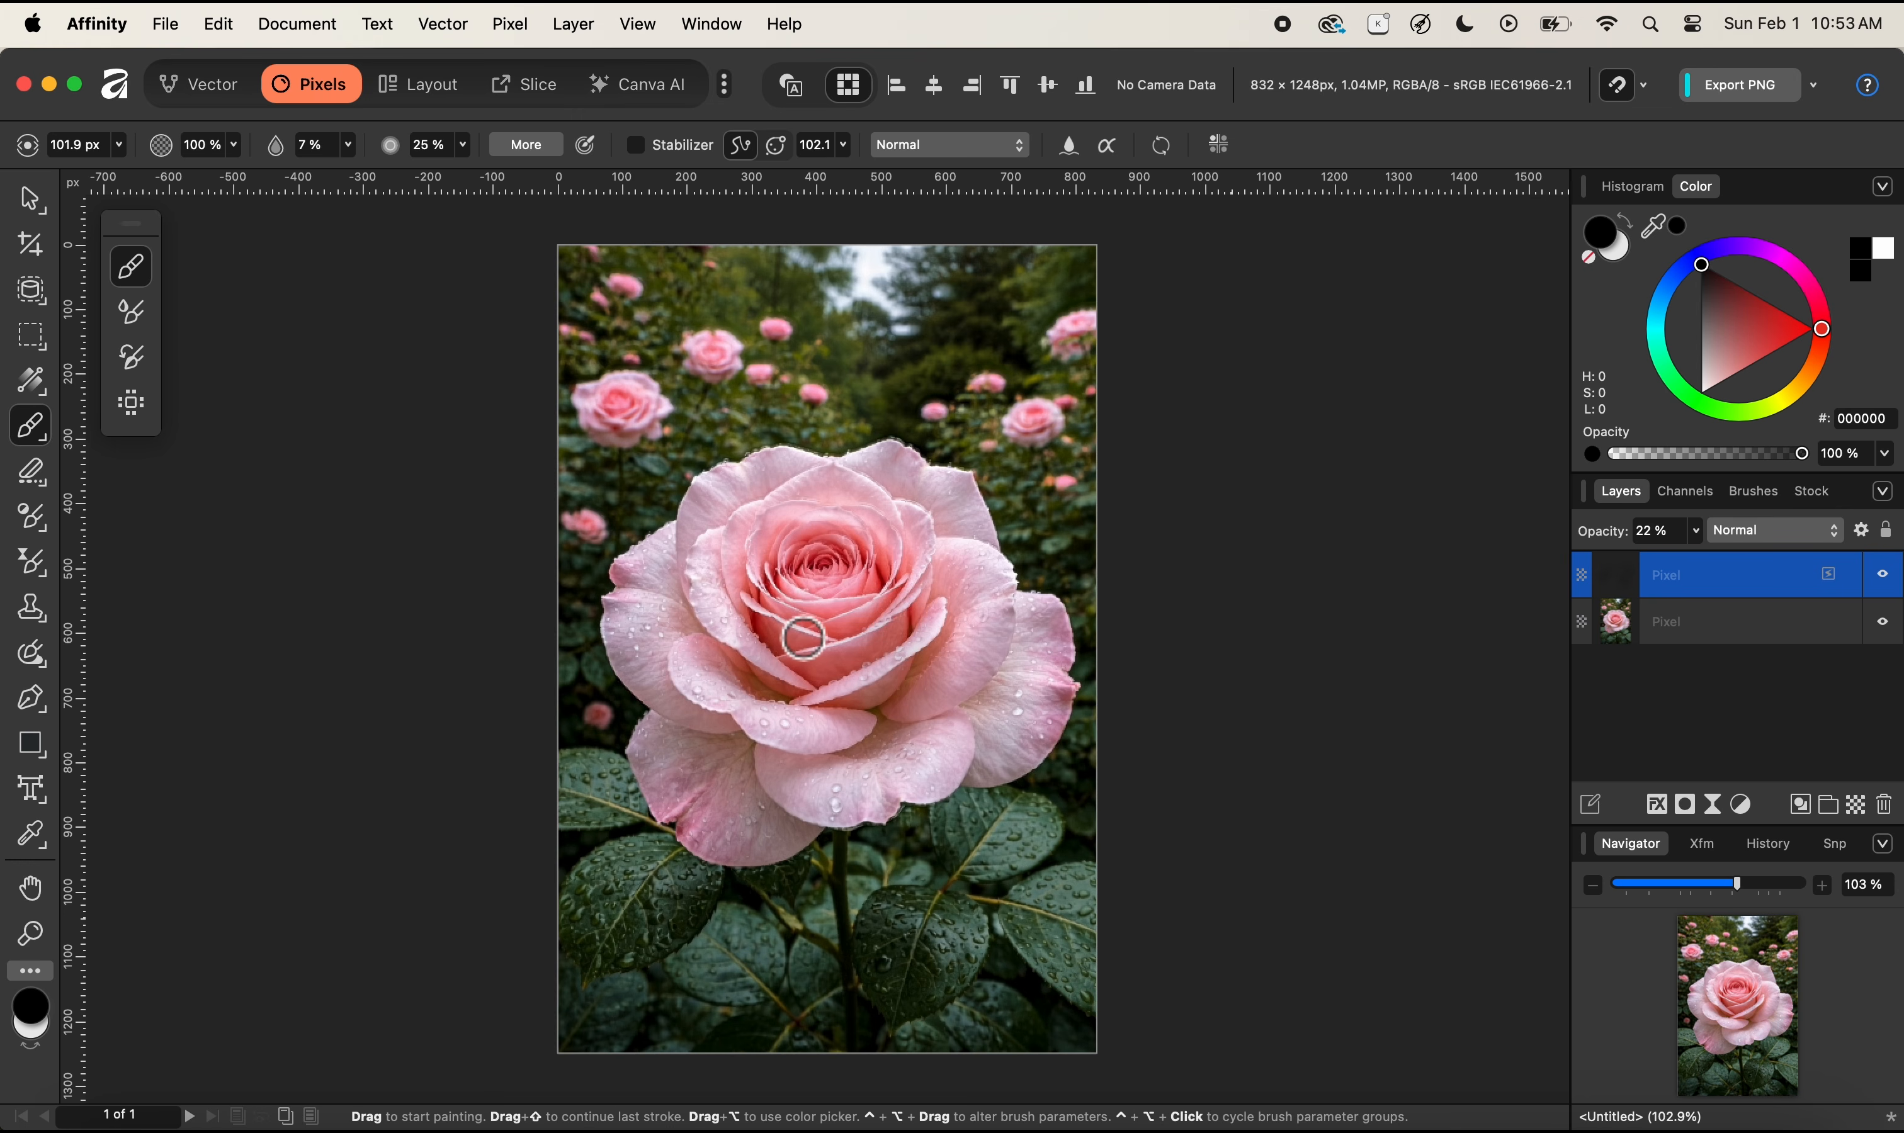
pyautogui.press('[')
pyautogui.press('[')
pyautogui.moveTo(793, 642)
pyautogui.mouseDown()
pyautogui.moveTo(778, 641)
pyautogui.moveTo(804, 658)
pyautogui.moveTo(776, 636)
pyautogui.mouseUp()
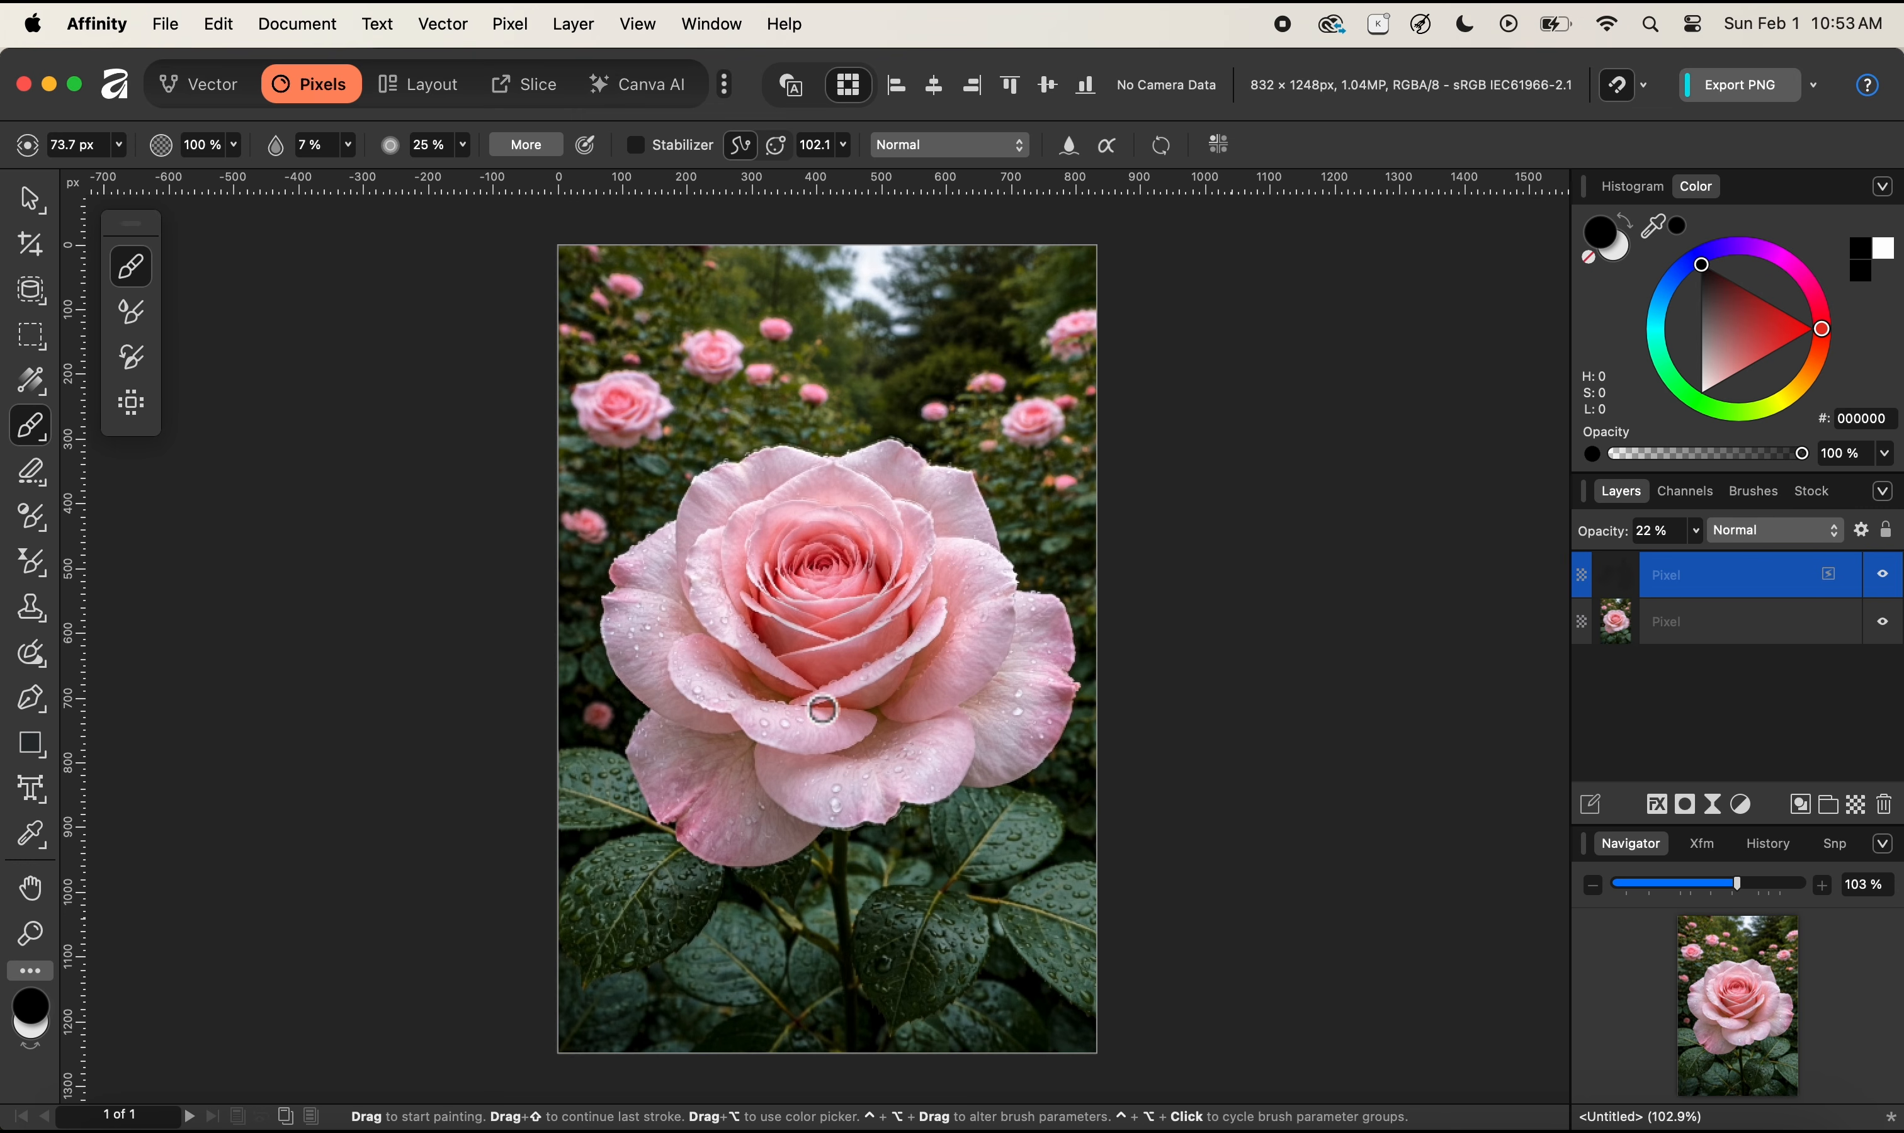
# Switch to the light EBEBEB color, enlarge the brush to 259.1 px, and paint highlights over the rose's outer petals.
pyautogui.click(59, 1040)
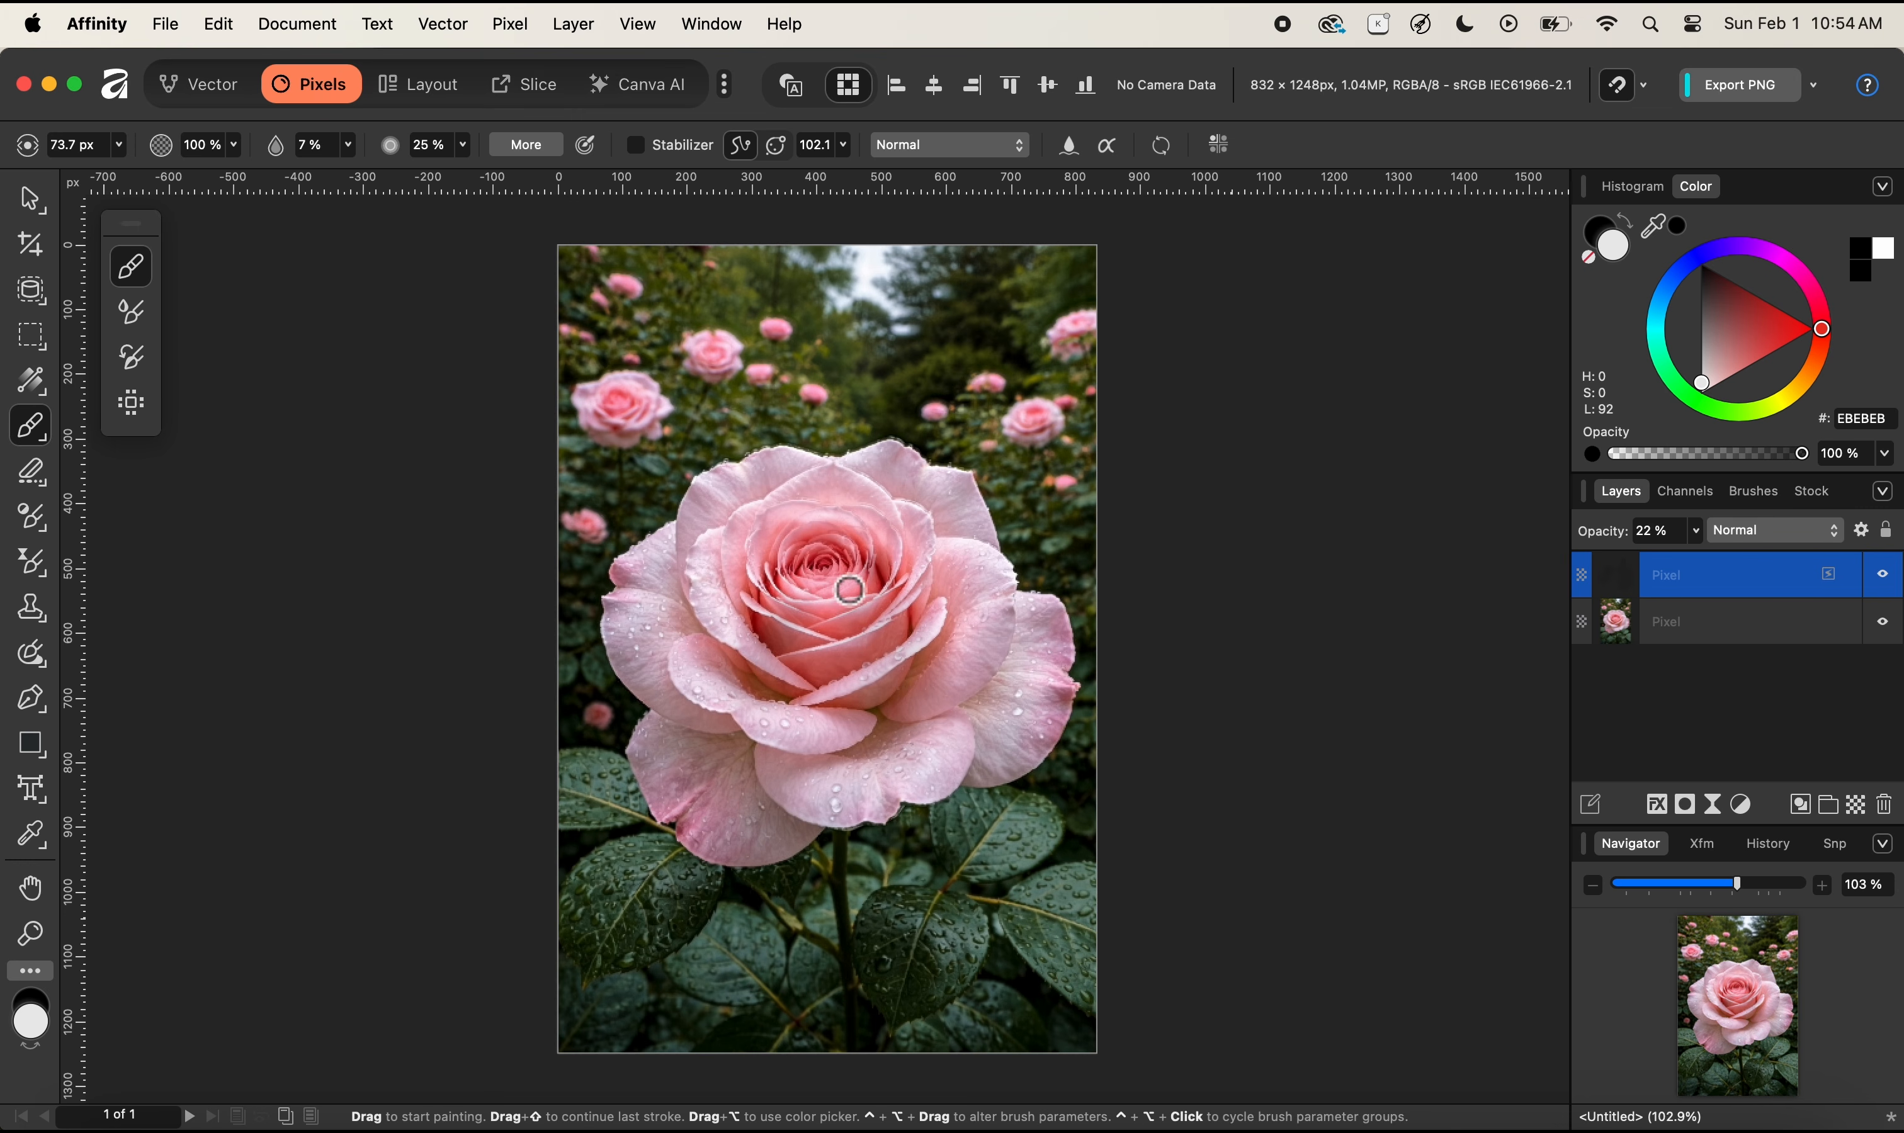
pyautogui.press(']')
pyautogui.press(']')
pyautogui.press(']')
pyautogui.press(']')
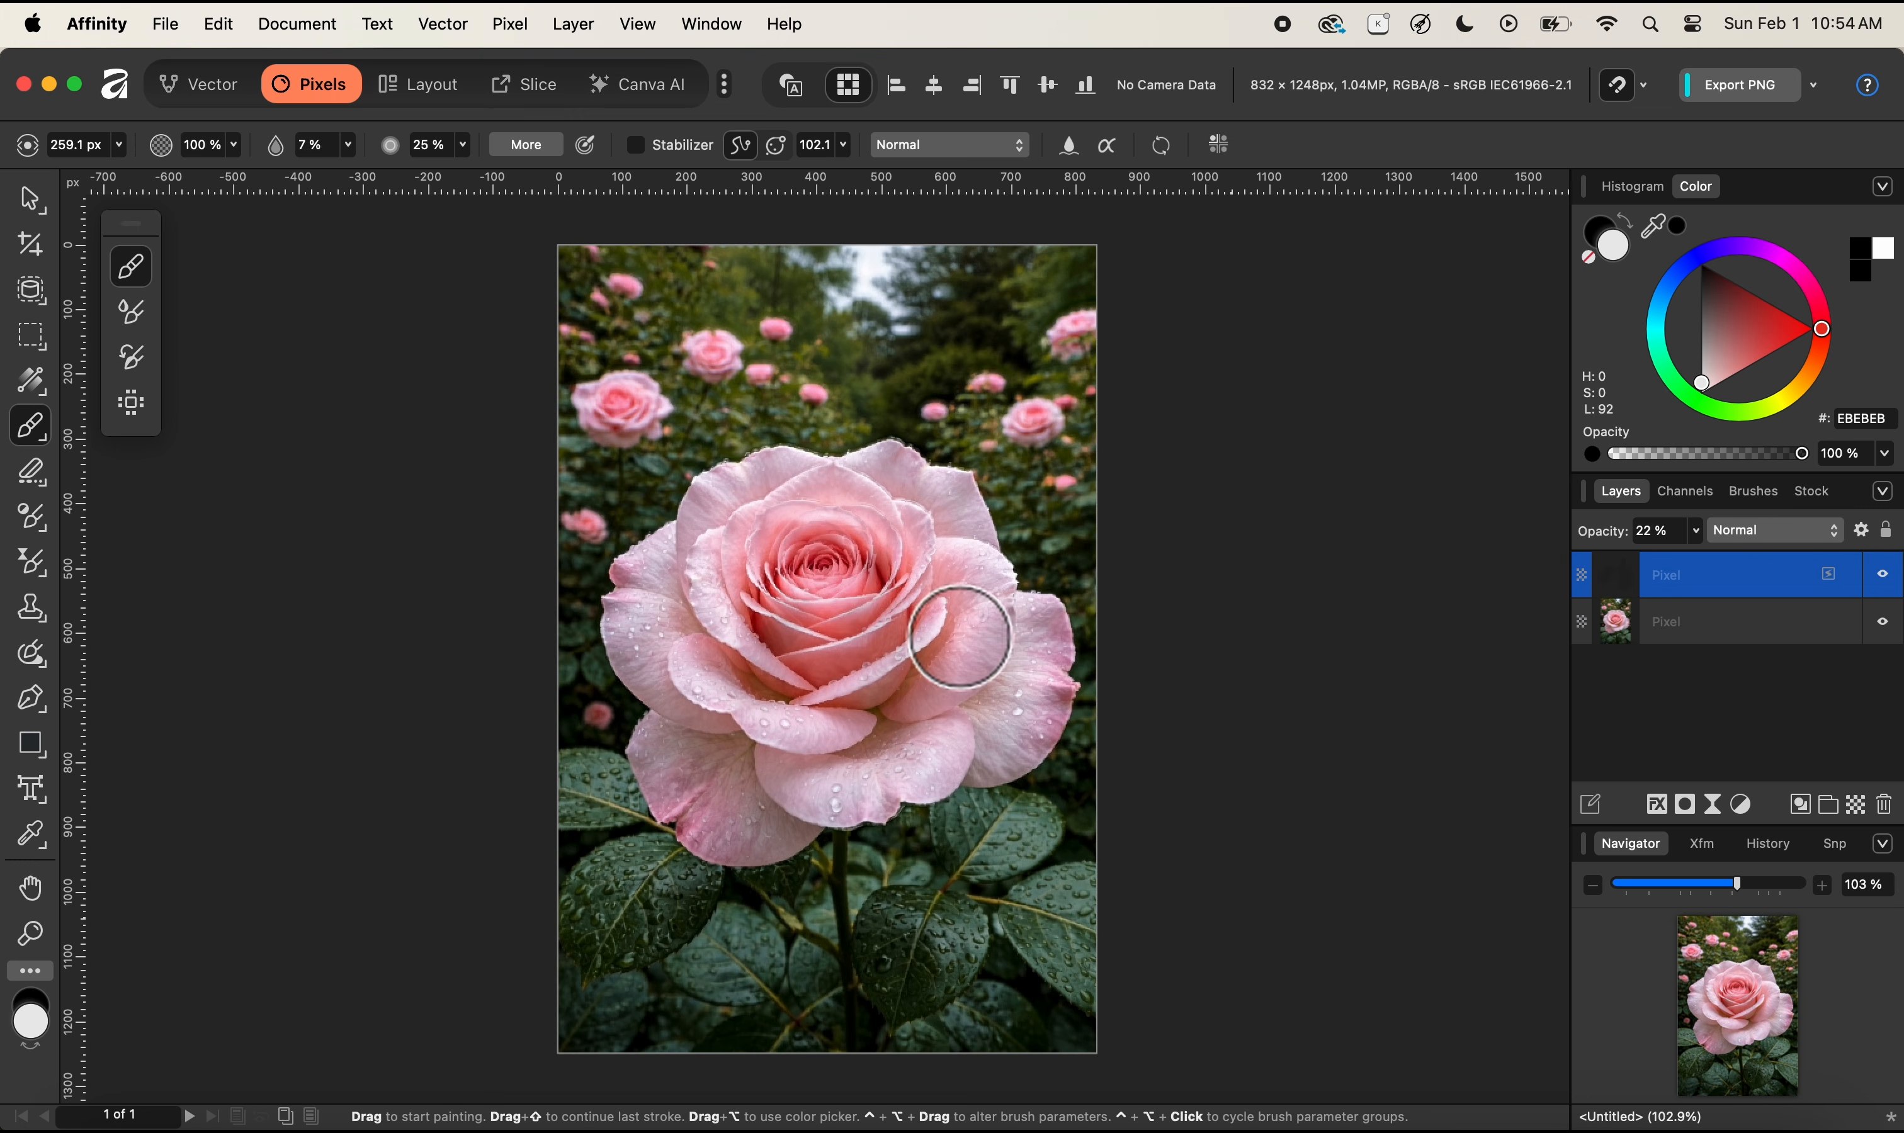
pyautogui.moveTo(977, 576)
pyautogui.mouseDown()
pyautogui.moveTo(907, 772)
pyautogui.moveTo(740, 814)
pyautogui.moveTo(680, 767)
pyautogui.moveTo(763, 803)
pyautogui.moveTo(724, 651)
pyautogui.moveTo(649, 642)
pyautogui.moveTo(661, 572)
pyautogui.moveTo(685, 656)
pyautogui.moveTo(741, 520)
pyautogui.moveTo(725, 527)
pyautogui.moveTo(783, 486)
pyautogui.moveTo(920, 516)
pyautogui.moveTo(1081, 658)
pyautogui.moveTo(1004, 679)
pyautogui.moveTo(1033, 642)
pyautogui.moveTo(1006, 693)
pyautogui.moveTo(976, 565)
pyautogui.moveTo(885, 493)
pyautogui.moveTo(858, 503)
pyautogui.moveTo(1023, 618)
pyautogui.moveTo(994, 618)
pyautogui.moveTo(989, 650)
pyautogui.moveTo(970, 553)
pyautogui.moveTo(895, 499)
pyautogui.moveTo(747, 504)
pyautogui.moveTo(655, 586)
pyautogui.moveTo(662, 639)
pyautogui.mouseUp()
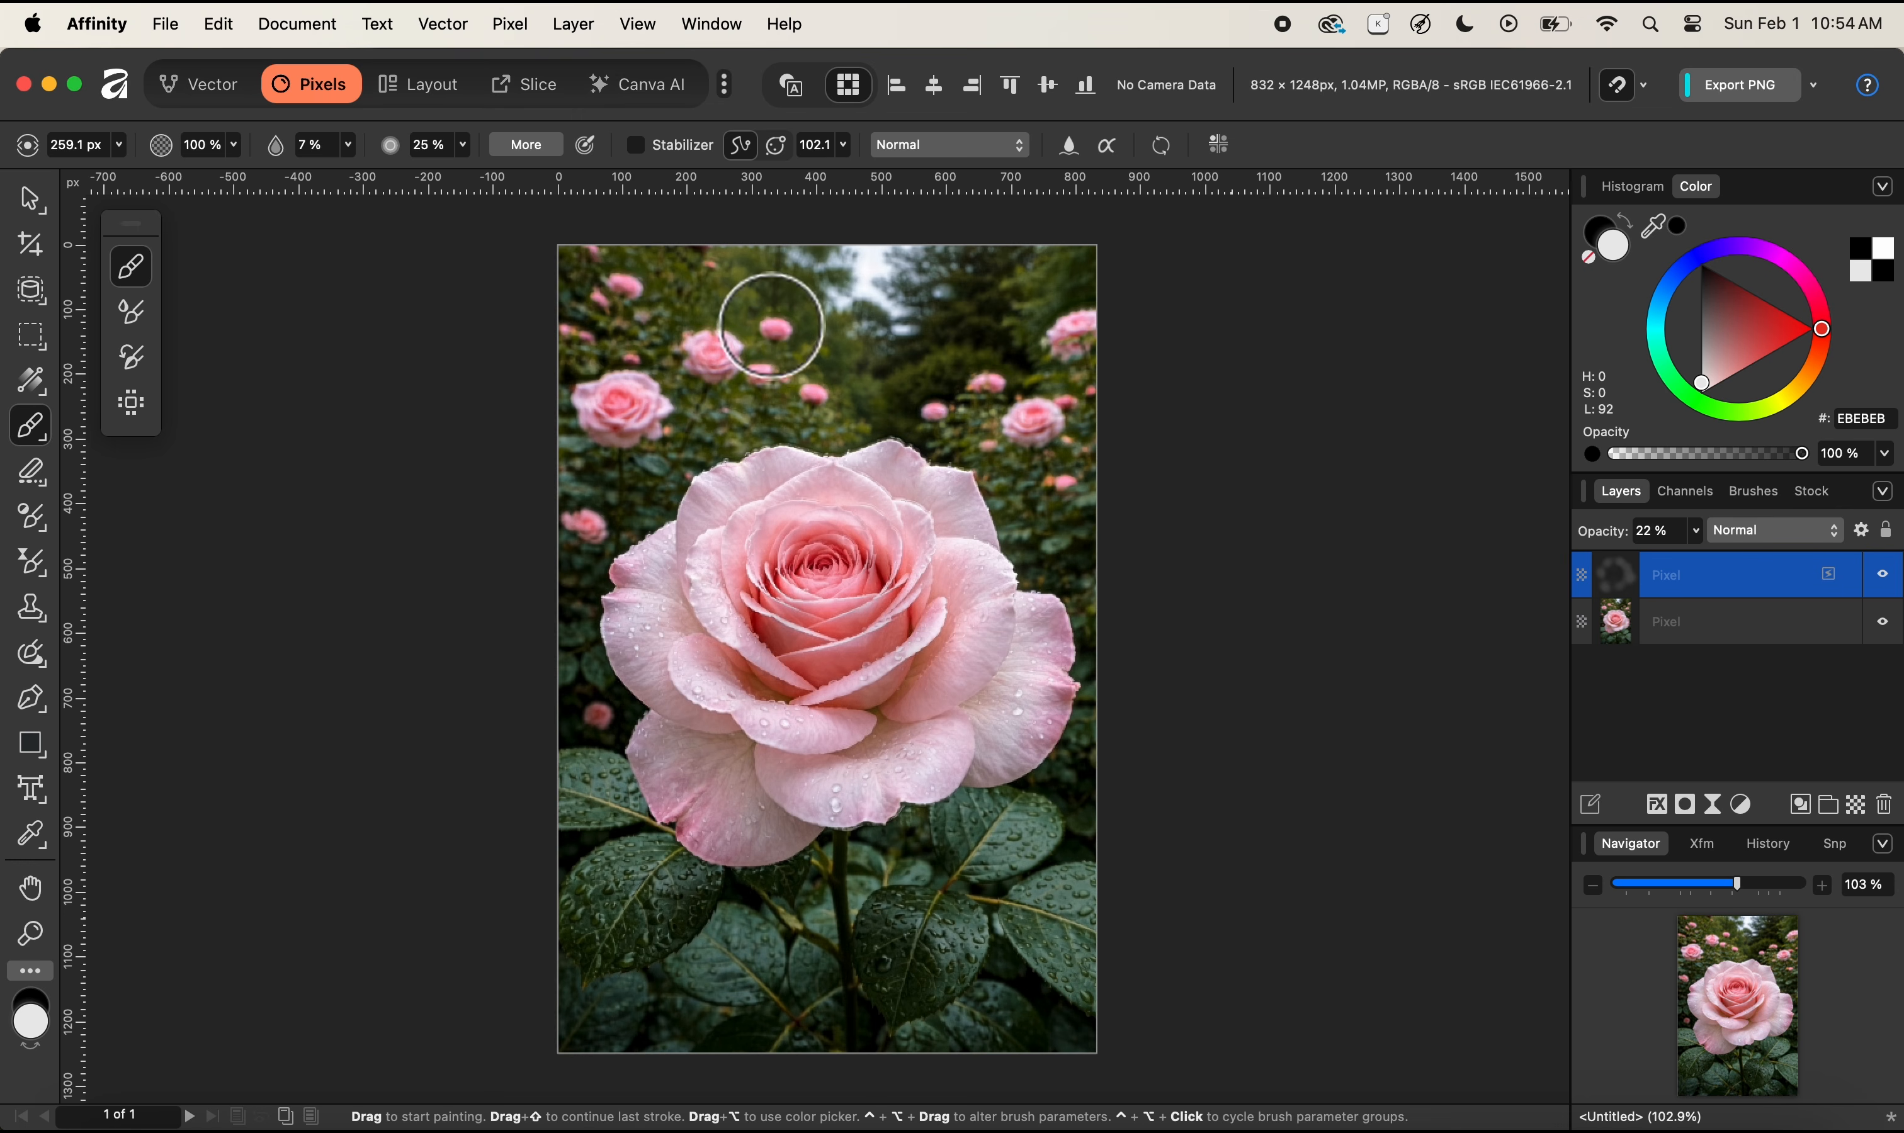
# Set the painted layer's blend mode to Overlay and toggle its visibility to compare the rose with and without shading.
pyautogui.click(1884, 578)
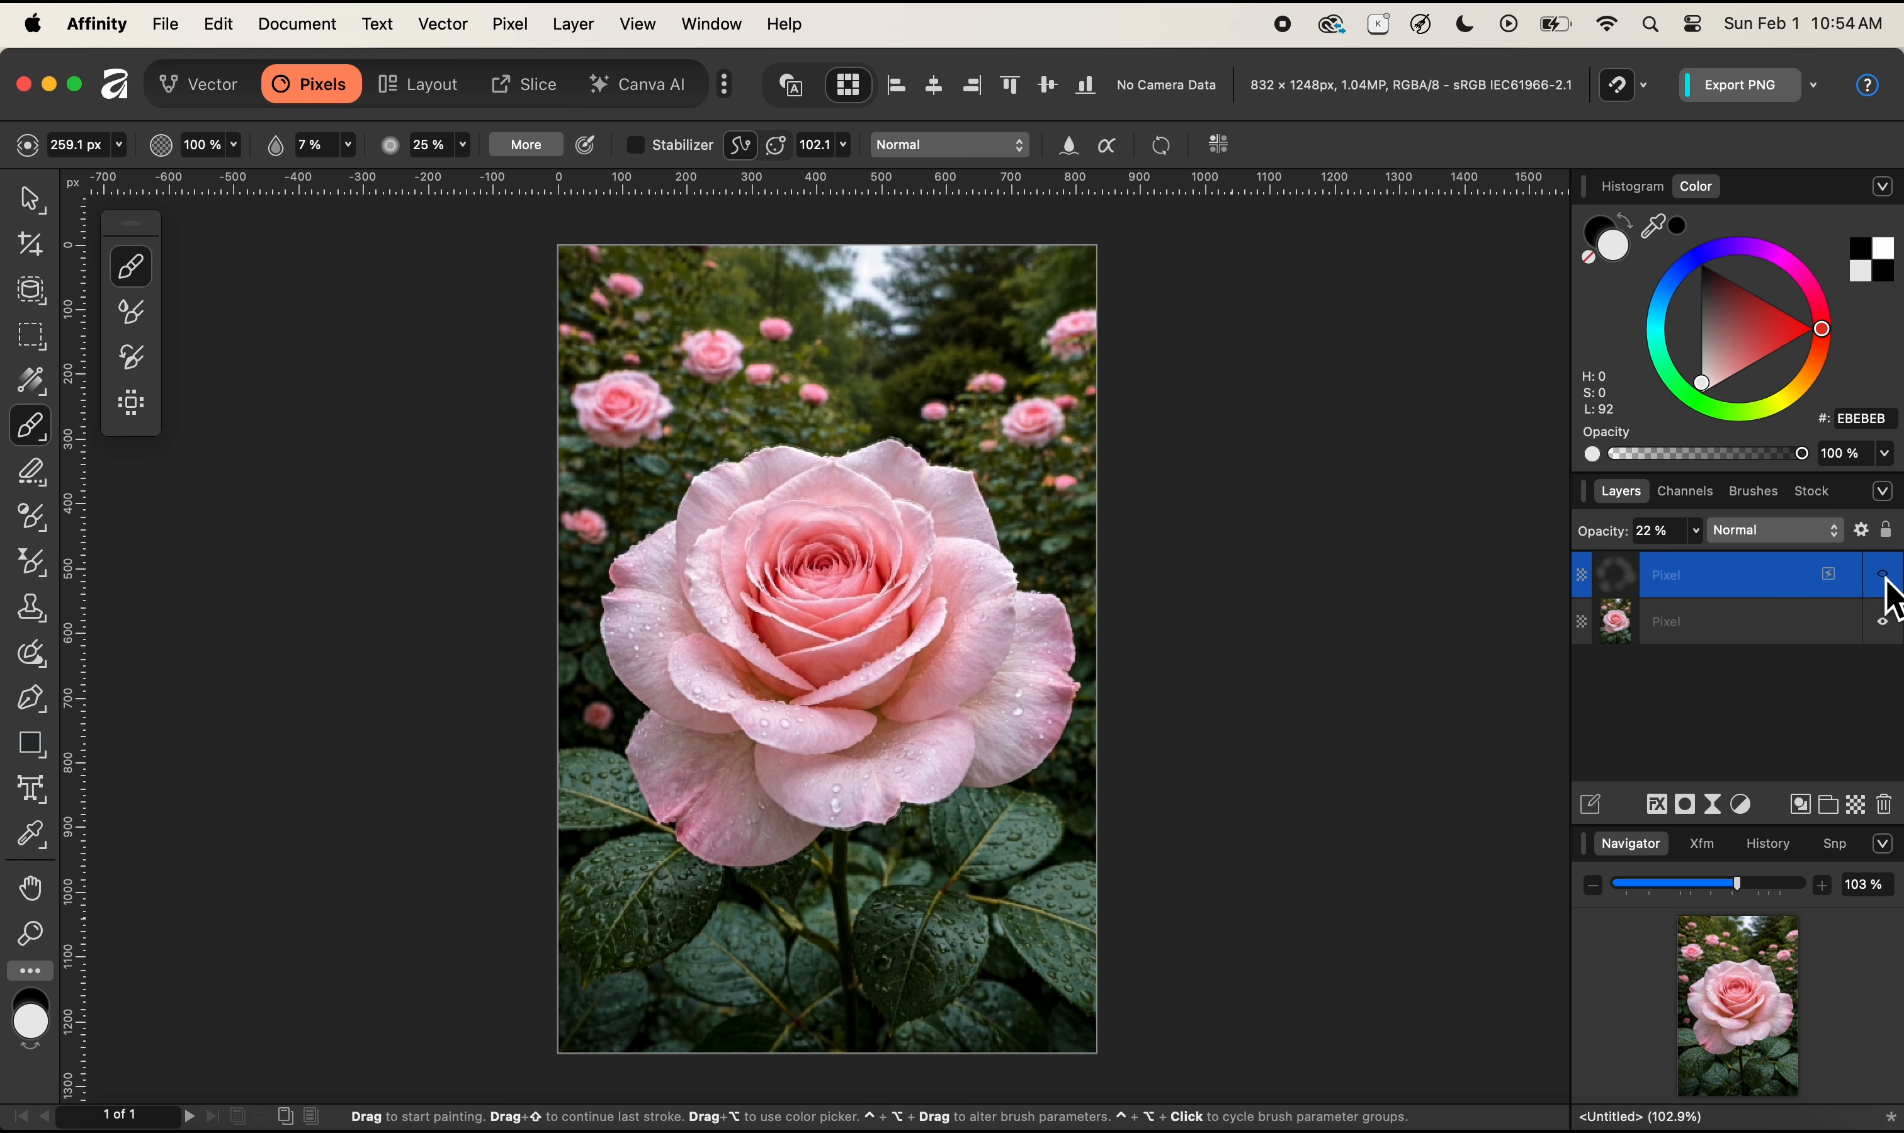
pyautogui.click(1883, 580)
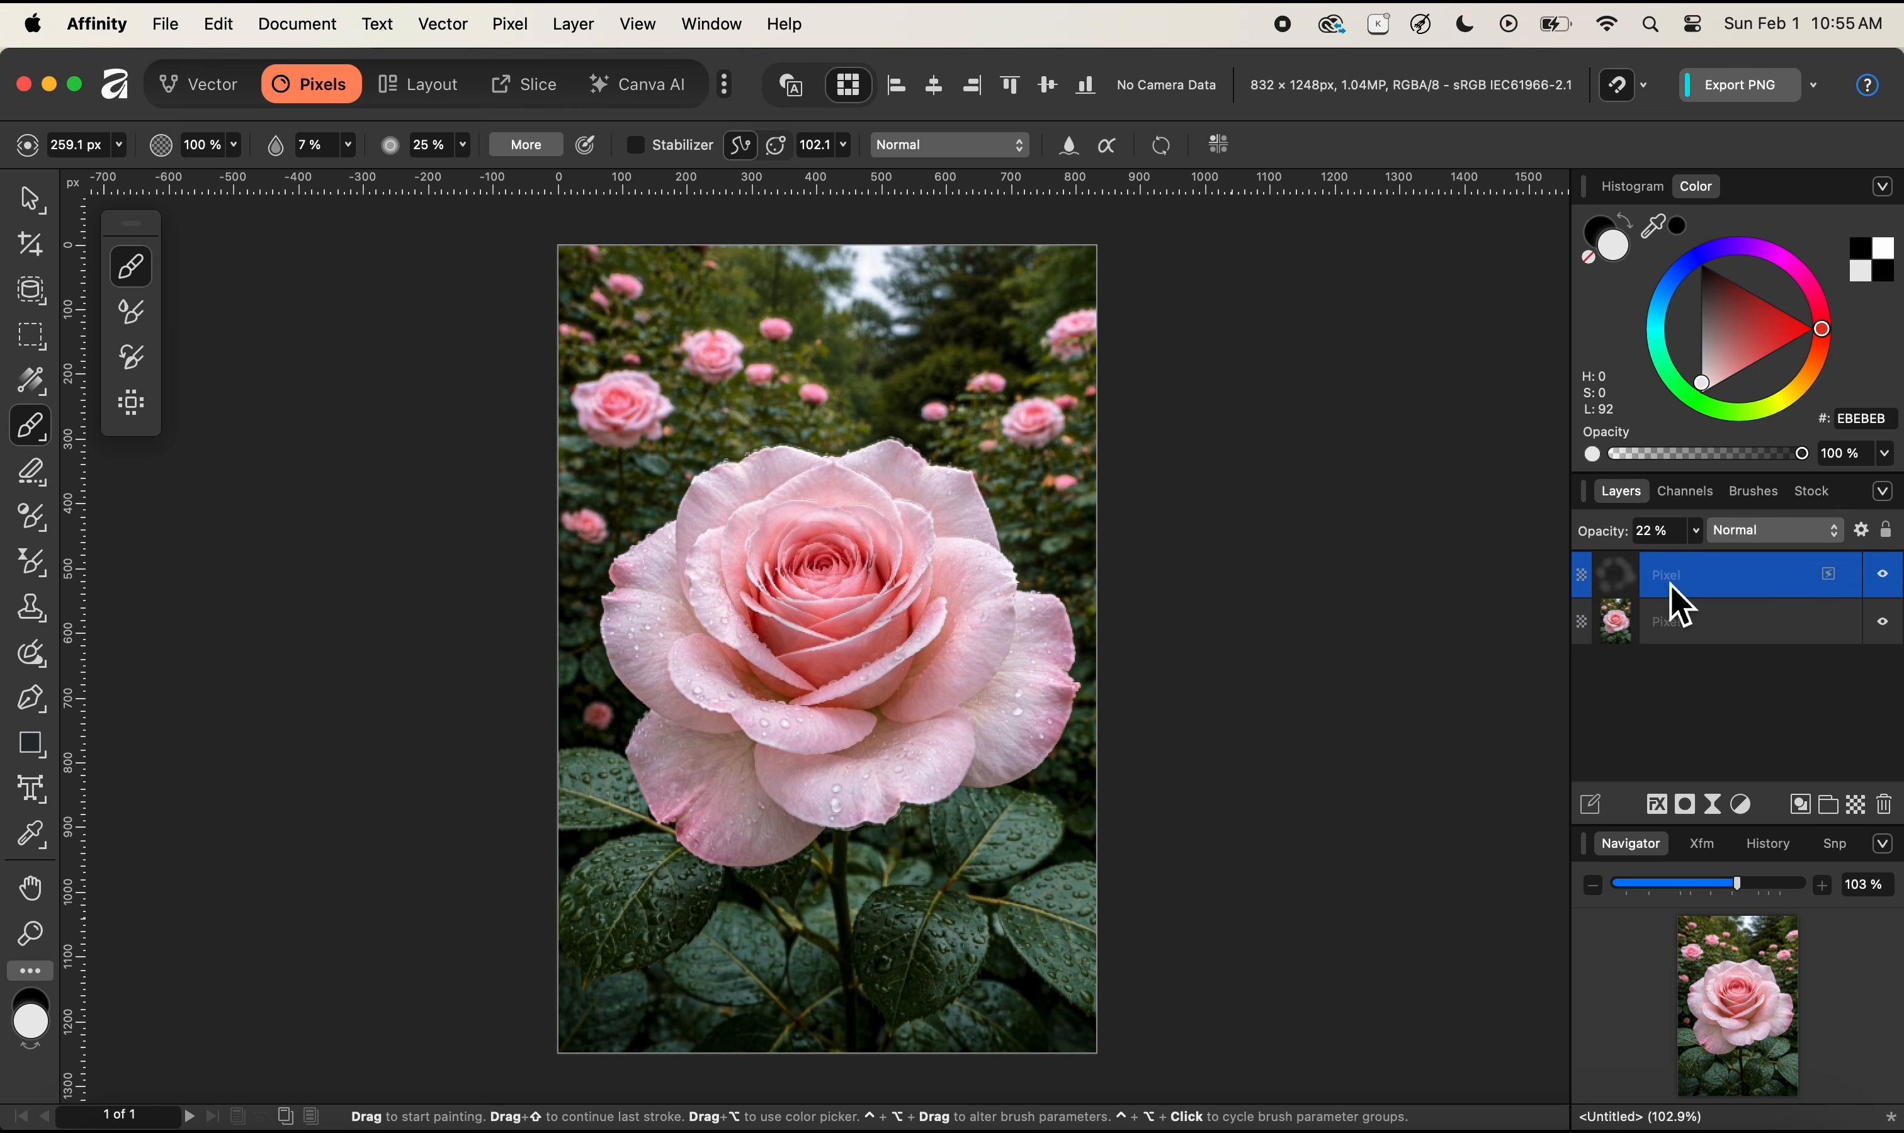
pyautogui.click(1790, 533)
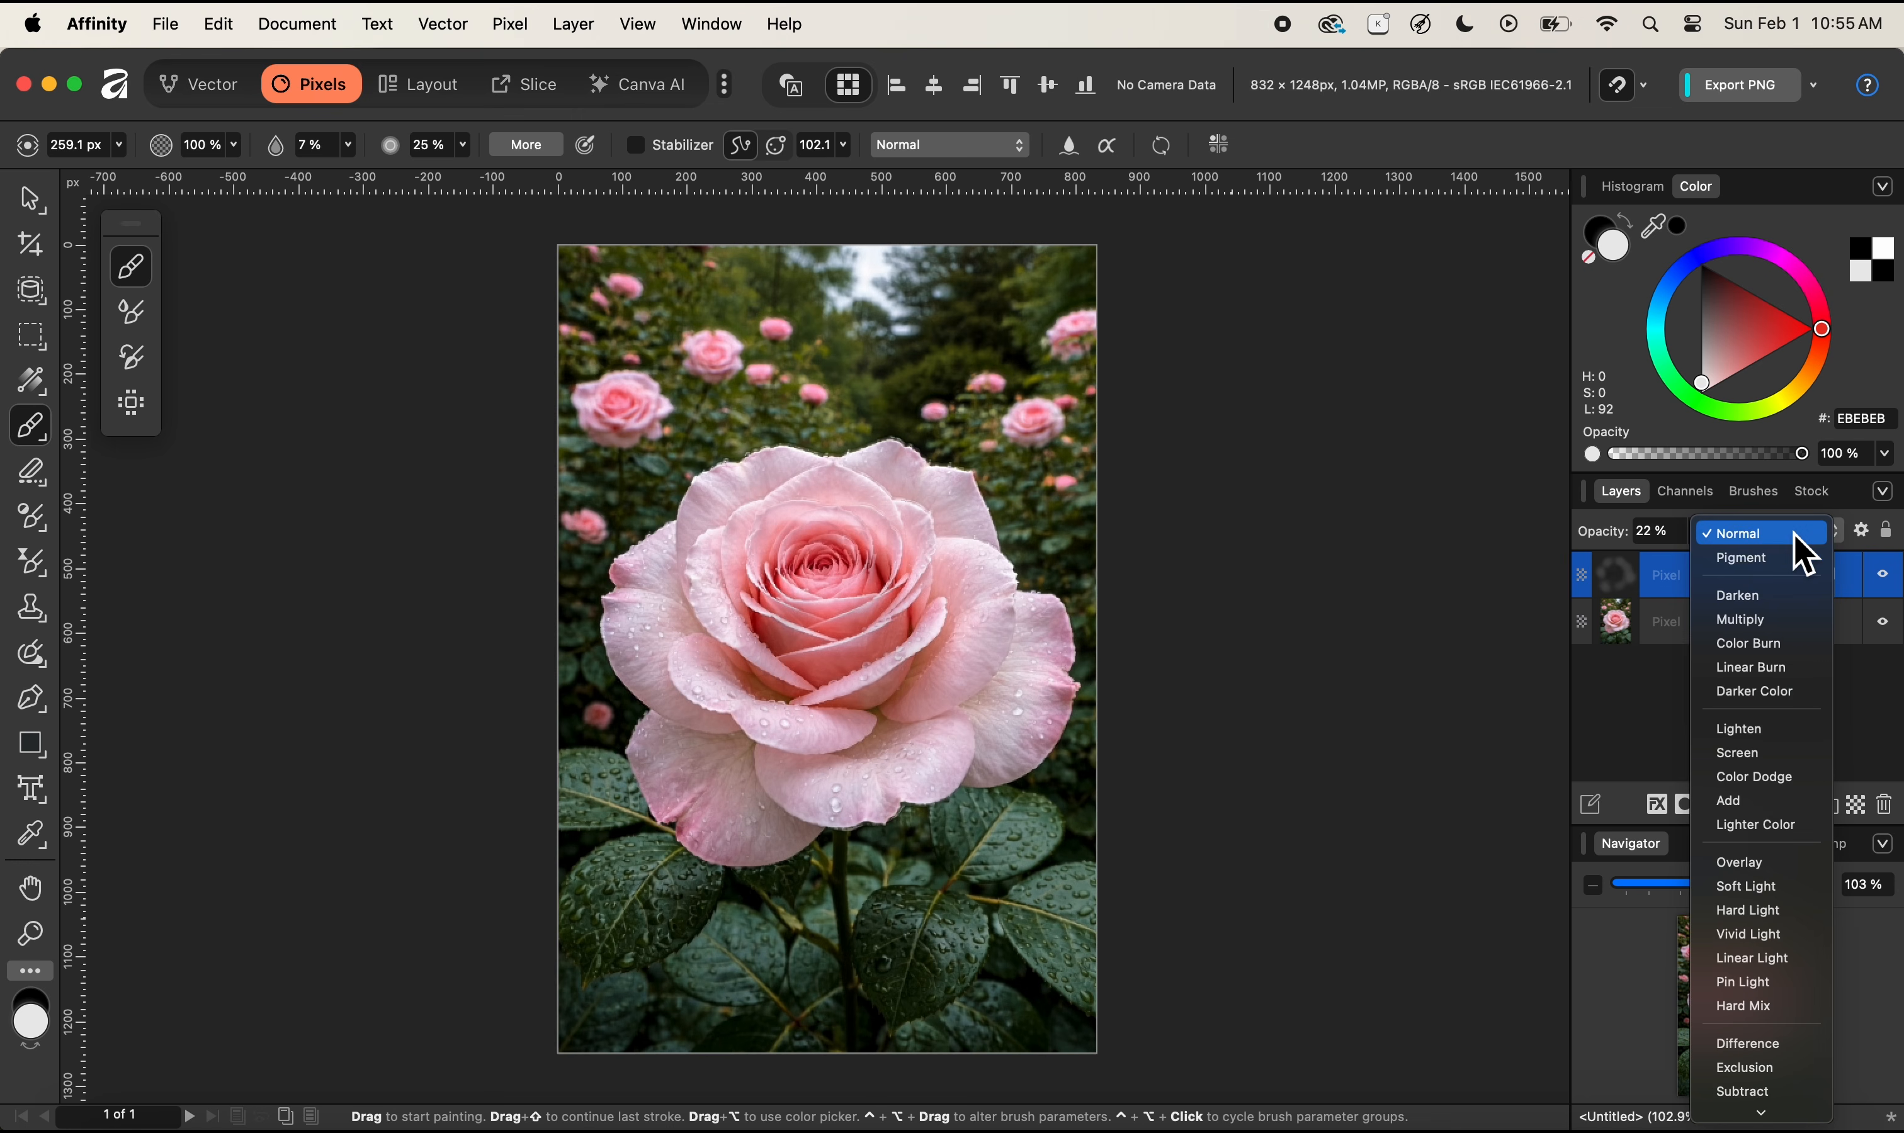
pyautogui.click(1750, 860)
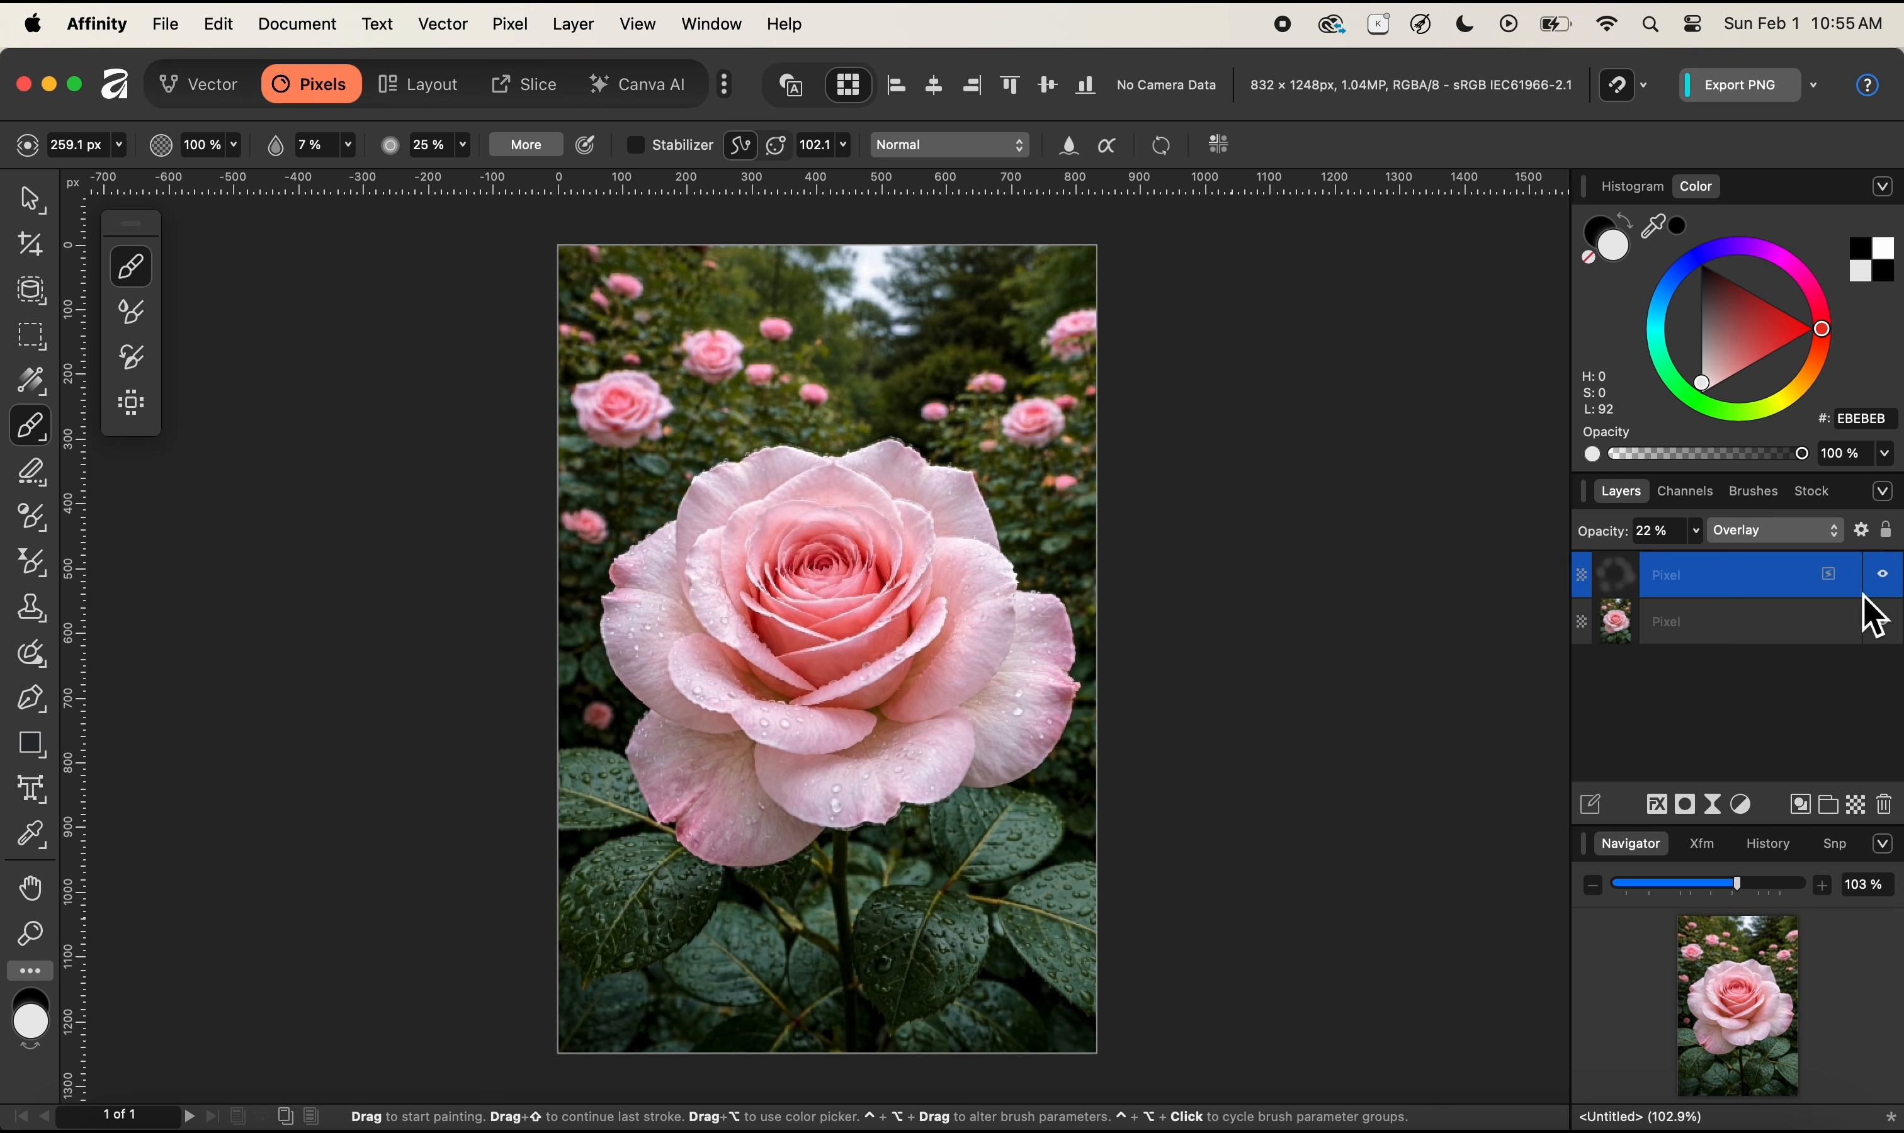
pyautogui.click(1886, 600)
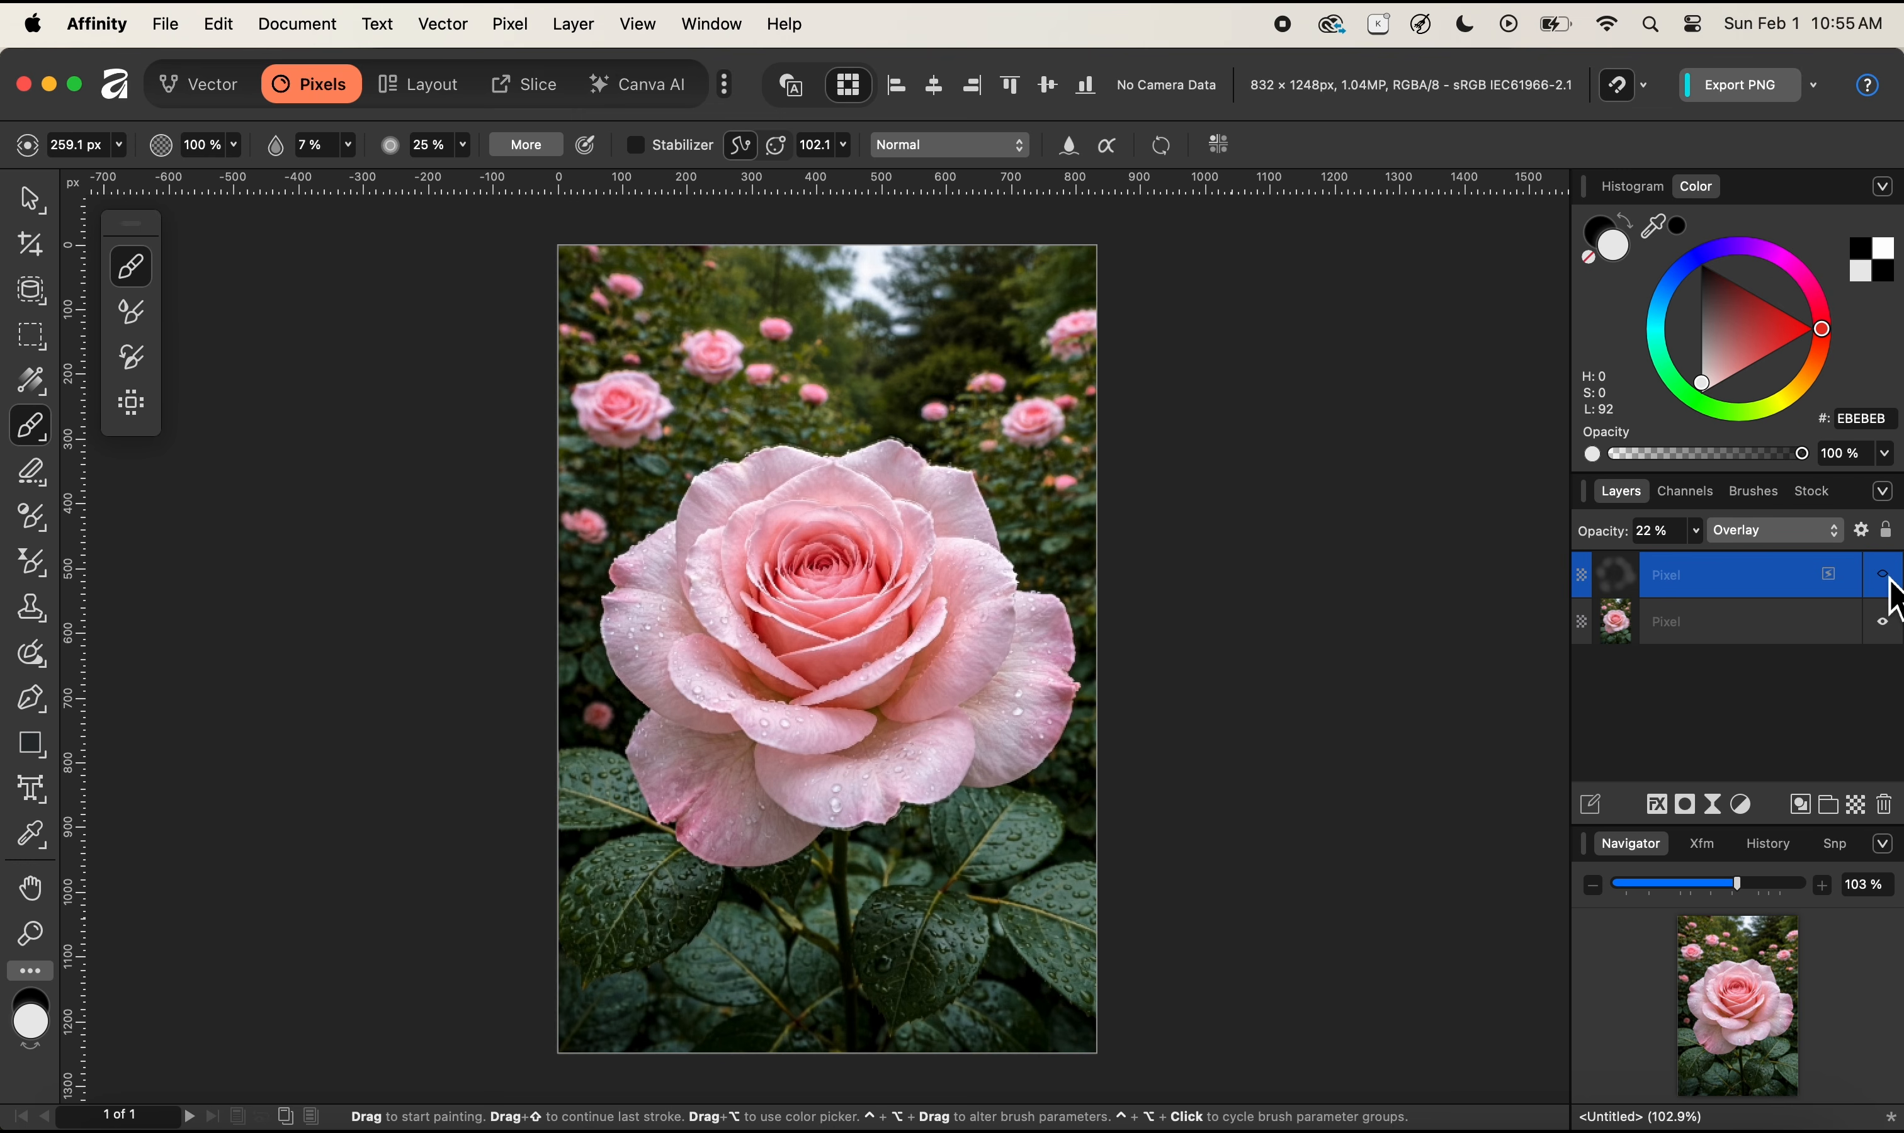
pyautogui.click(1887, 588)
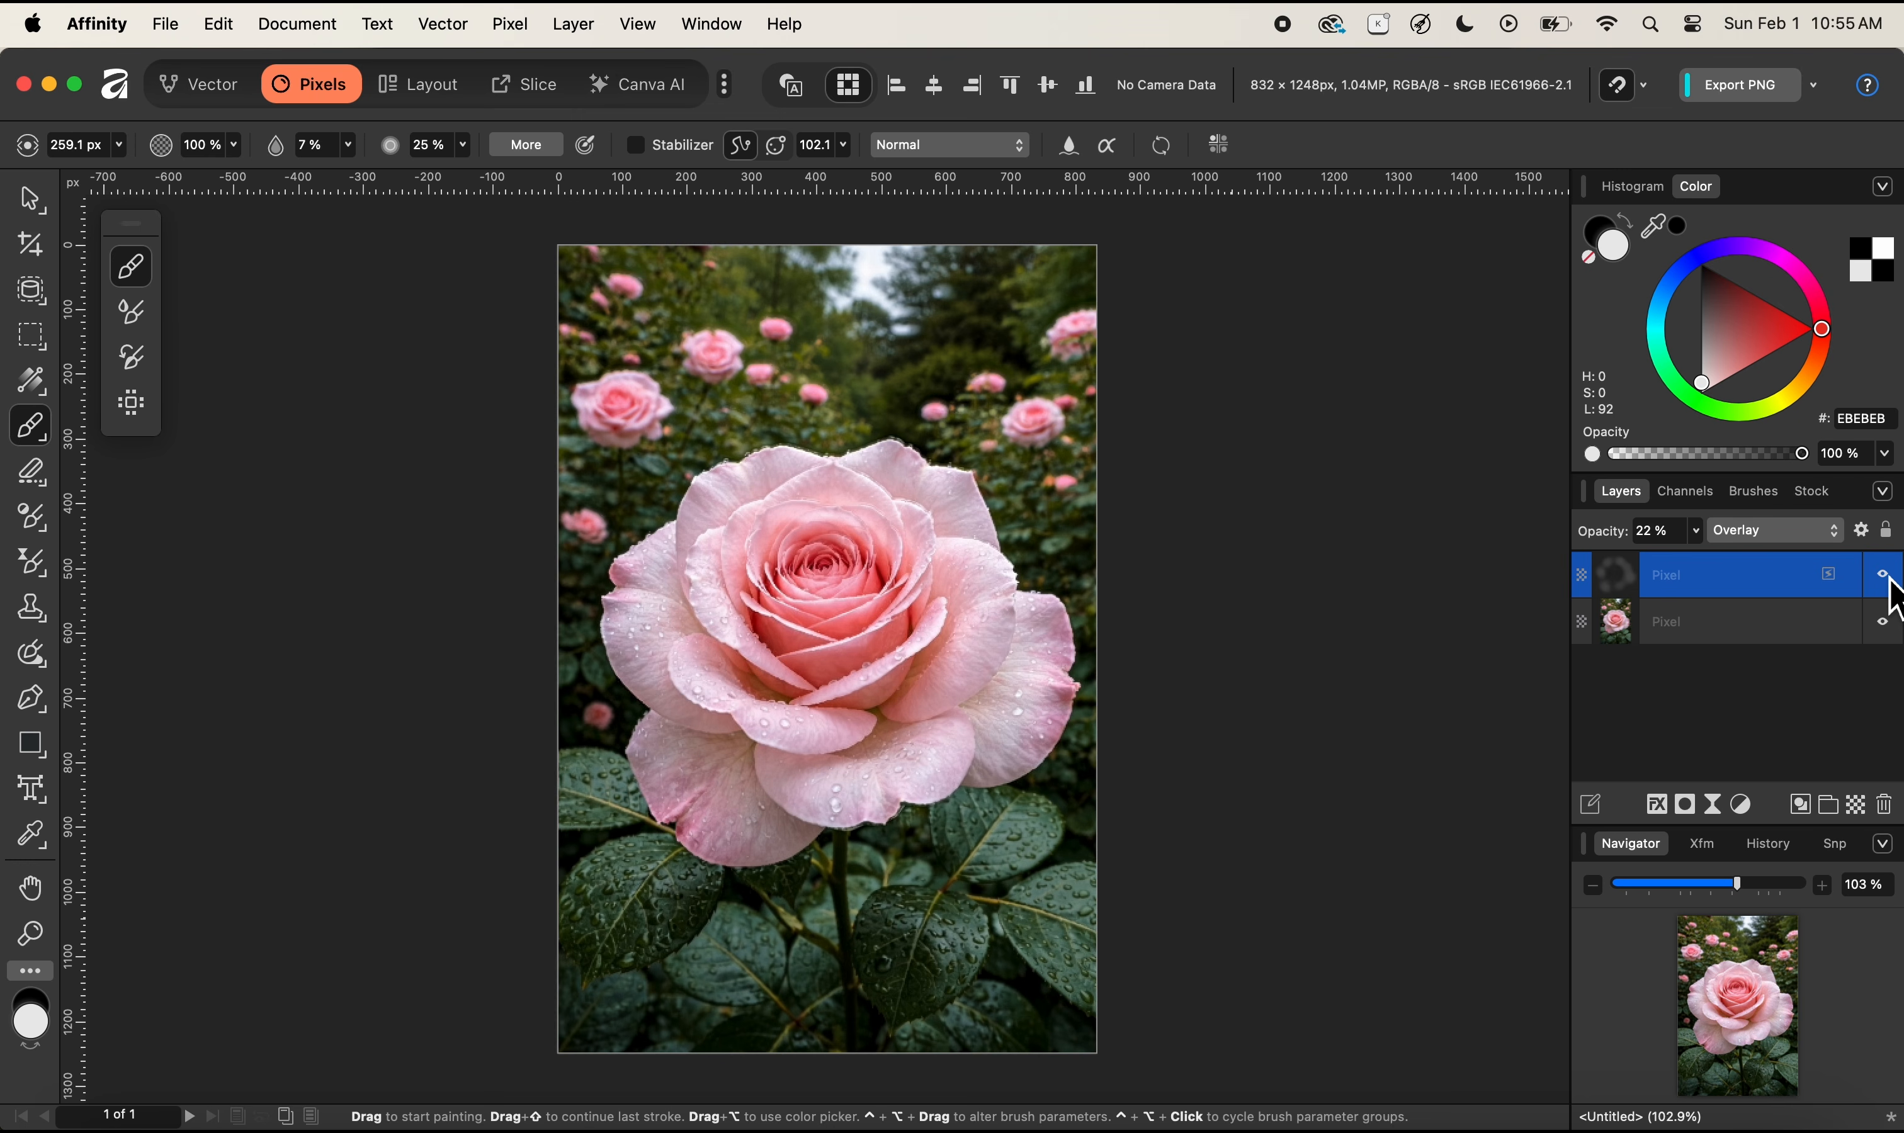